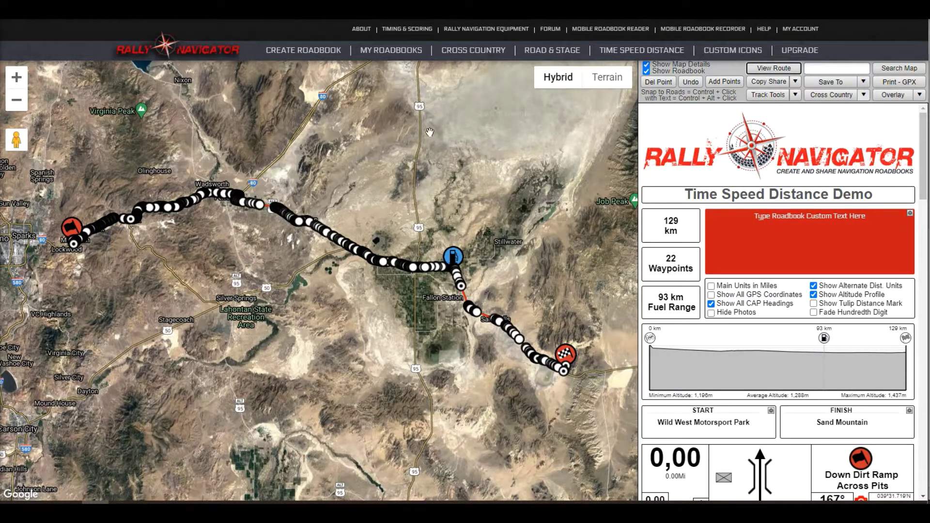
mouse_move(471, 57)
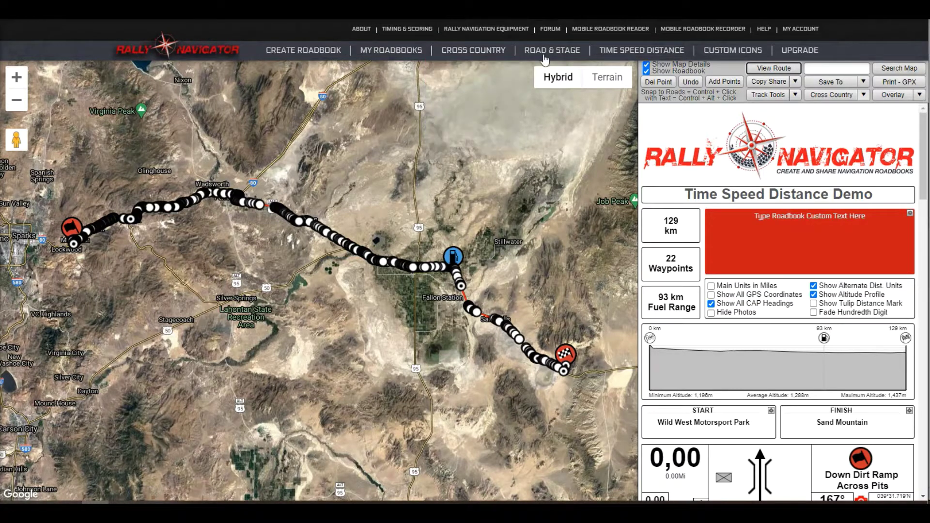
mouse_move(542, 72)
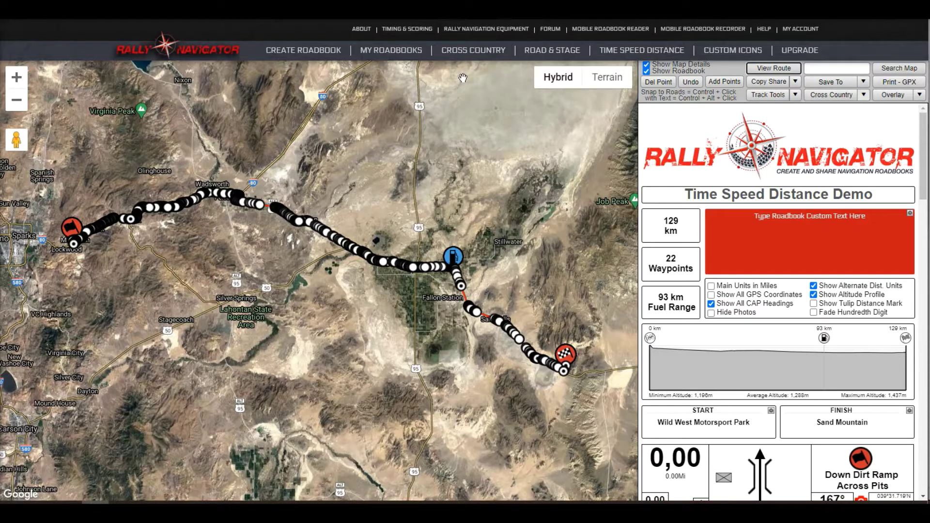
mouse_move(545, 53)
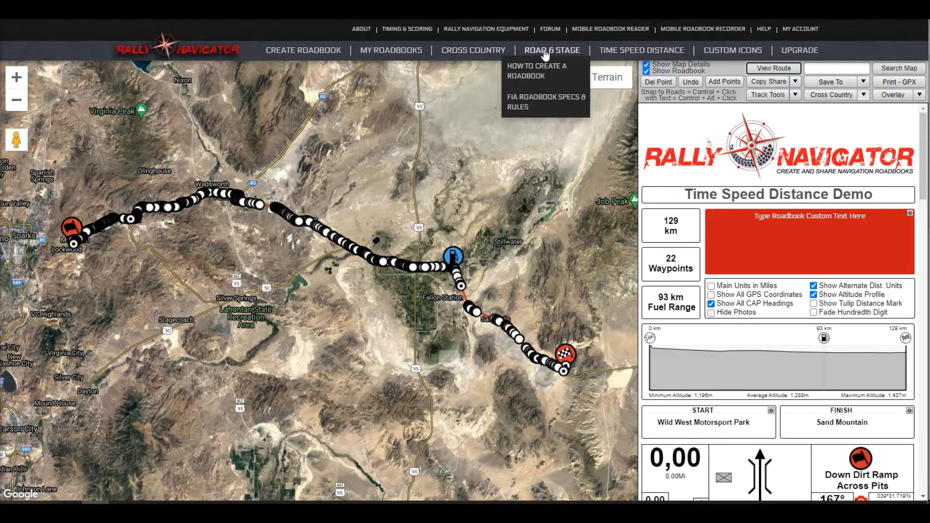
mouse_move(923, 173)
mouse_down()
mouse_move(928, 266)
mouse_move(927, 186)
mouse_up()
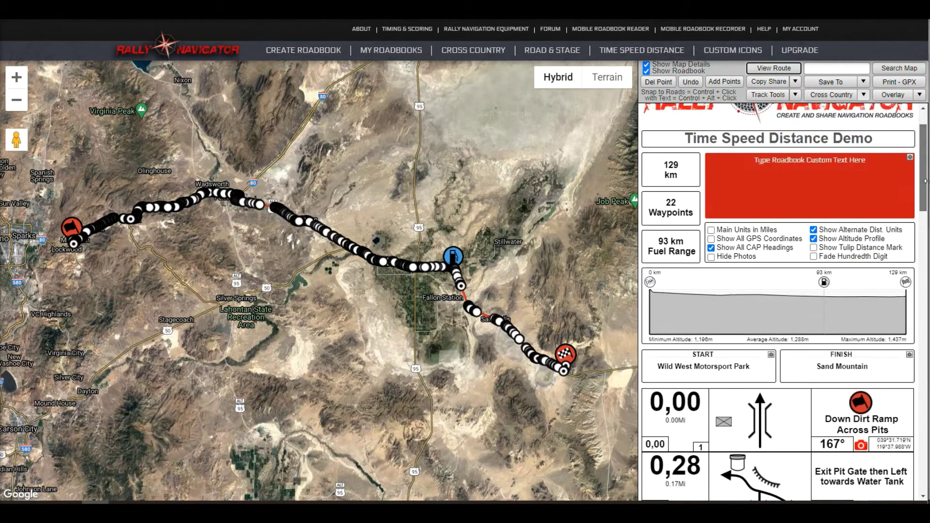
scroll(777, 149, down, 7)
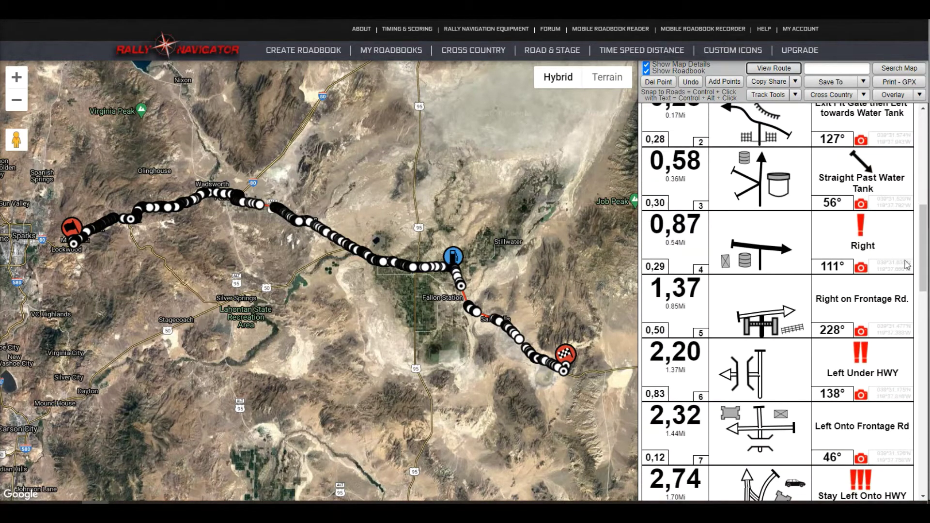
drag(924, 266, 926, 186)
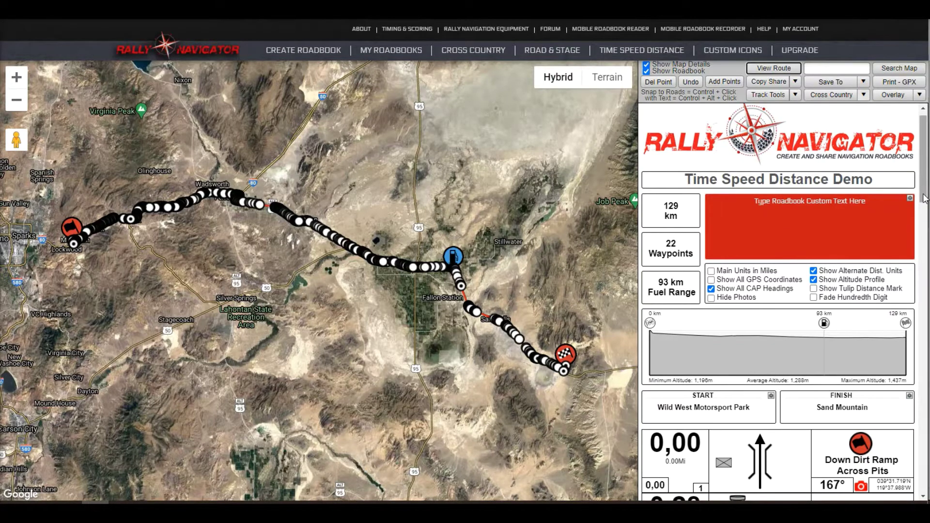
Open waypoint 1 for editing and add the 20 speed symbol to its notes.
drag(927, 194, 927, 230)
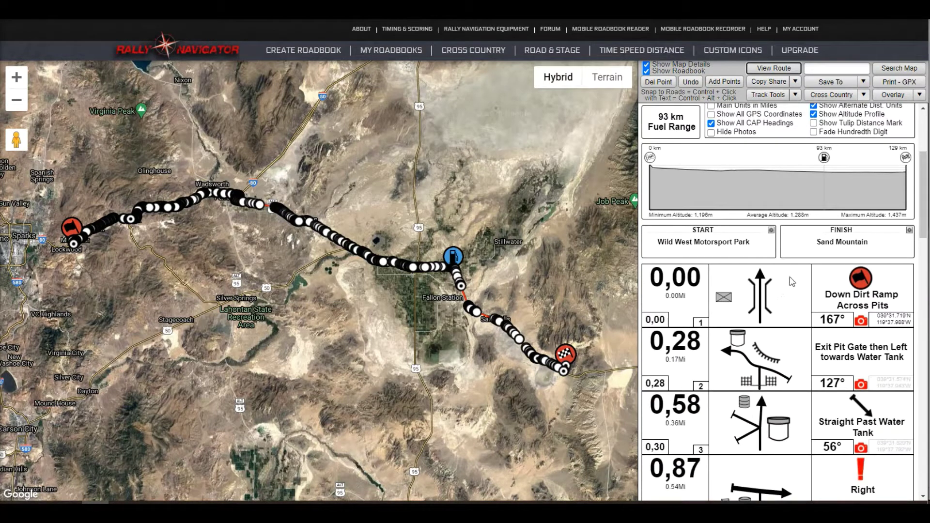
click(793, 299)
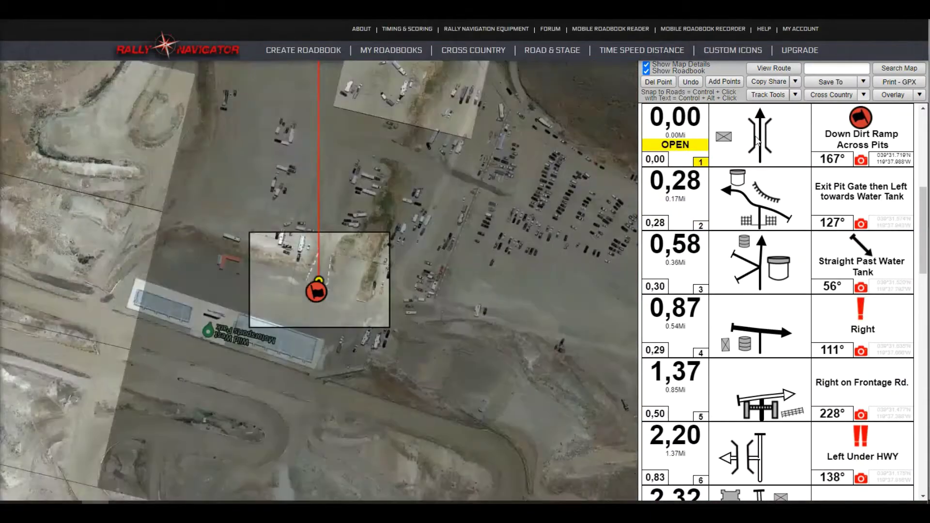
click(680, 147)
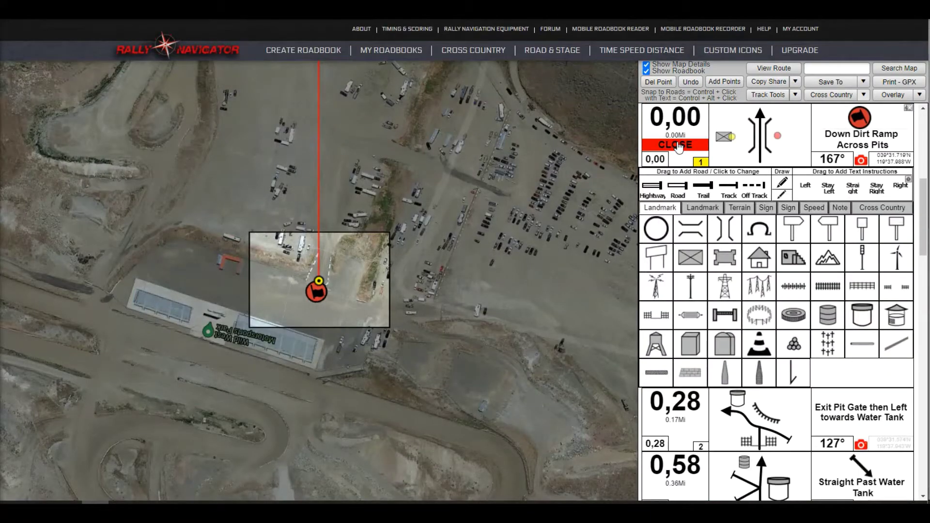
click(814, 211)
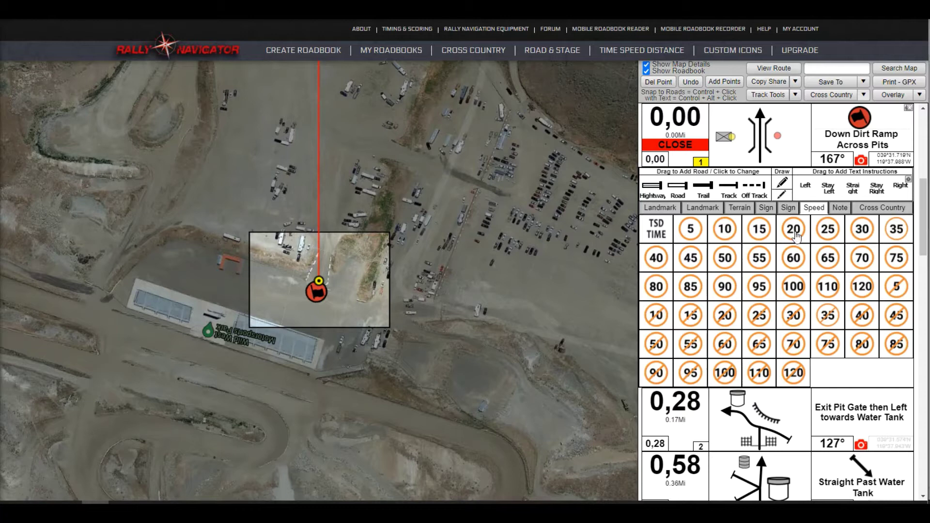
drag(795, 232, 886, 122)
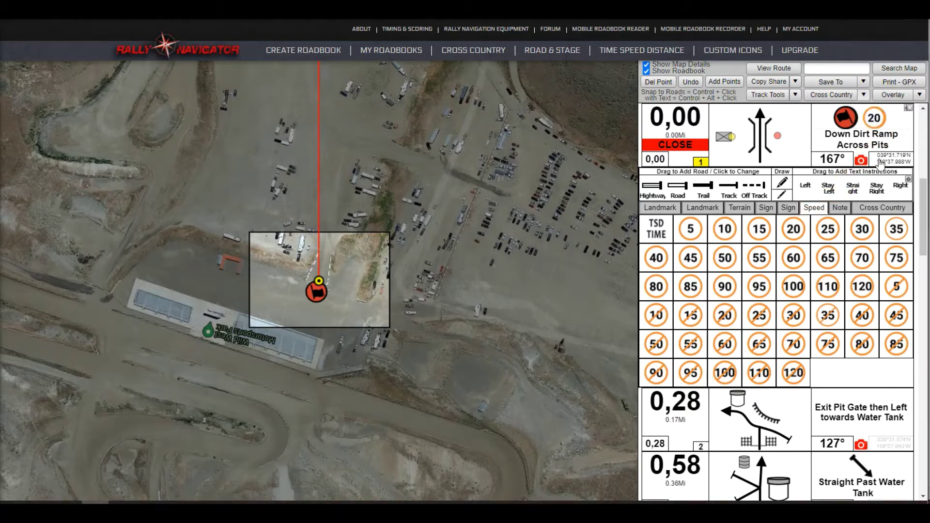
Add the 50 speed symbol to the notes of waypoint 4, the right turn at 0,87 km.
scroll(814, 231, down, 5)
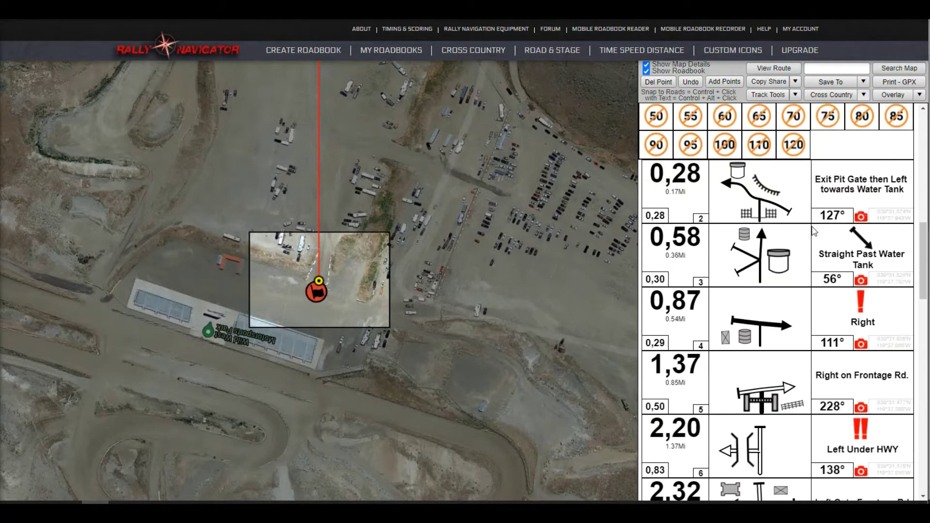
click(683, 280)
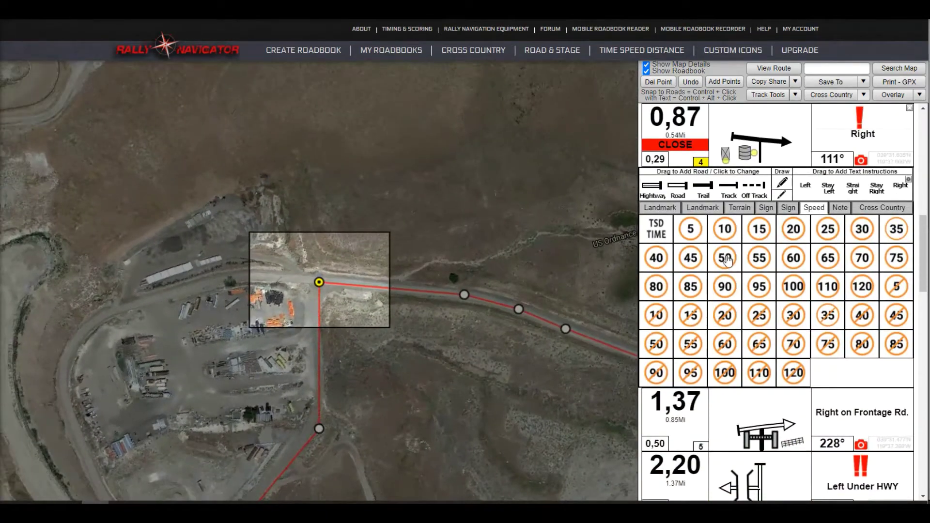
drag(725, 257, 891, 125)
Add the 80 speed symbol to the notes of waypoint 9, Under USA Pkwy.
scroll(861, 258, down, 4)
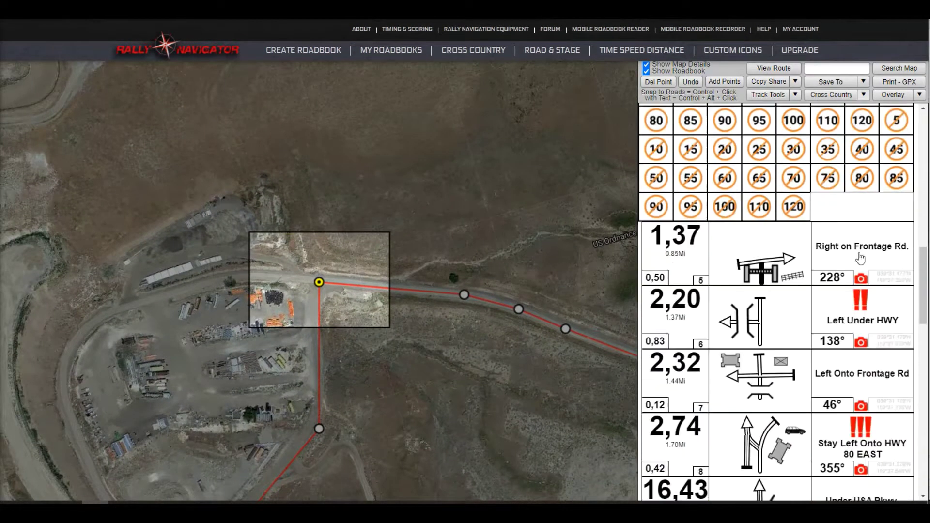
scroll(860, 258, down, 4)
click(797, 344)
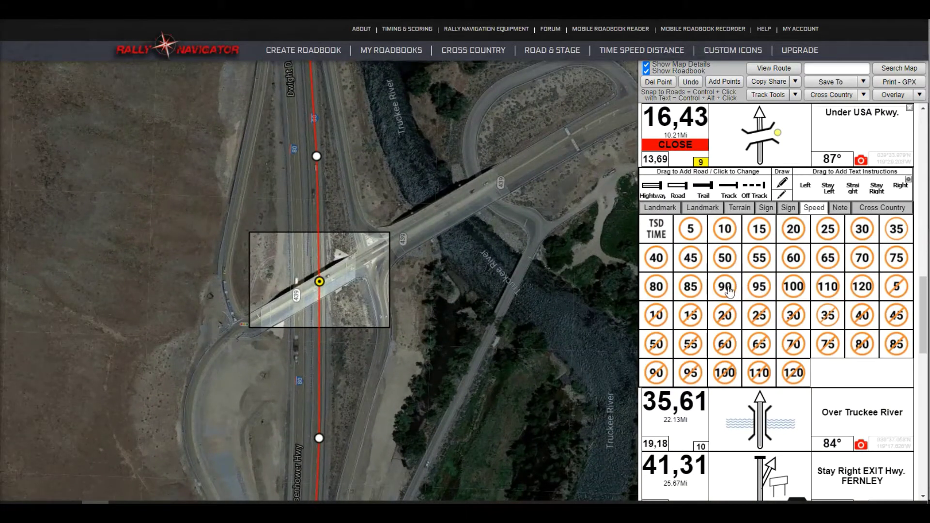
drag(656, 286, 865, 161)
Add the 45 speed symbol to the notes of waypoint 16, Straight Past HWY 50.
scroll(796, 327, down, 8)
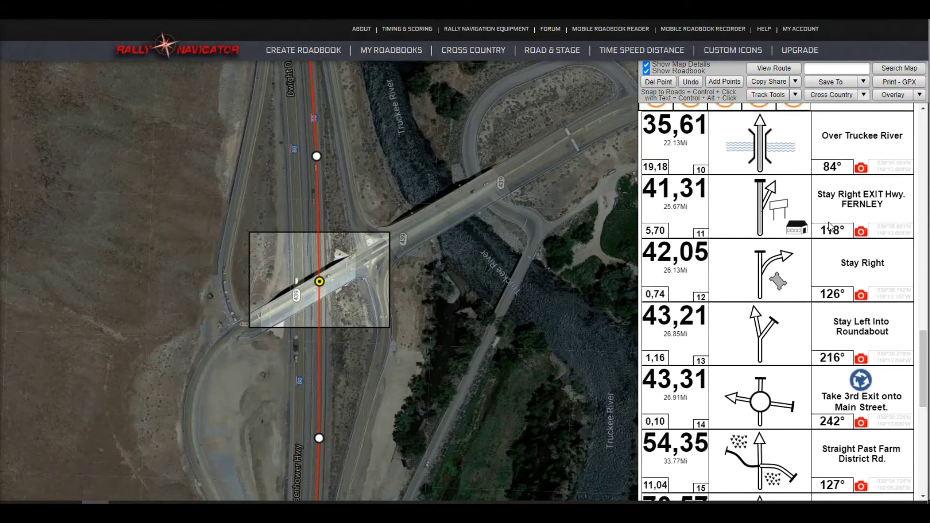
scroll(795, 327, down, 1)
click(792, 331)
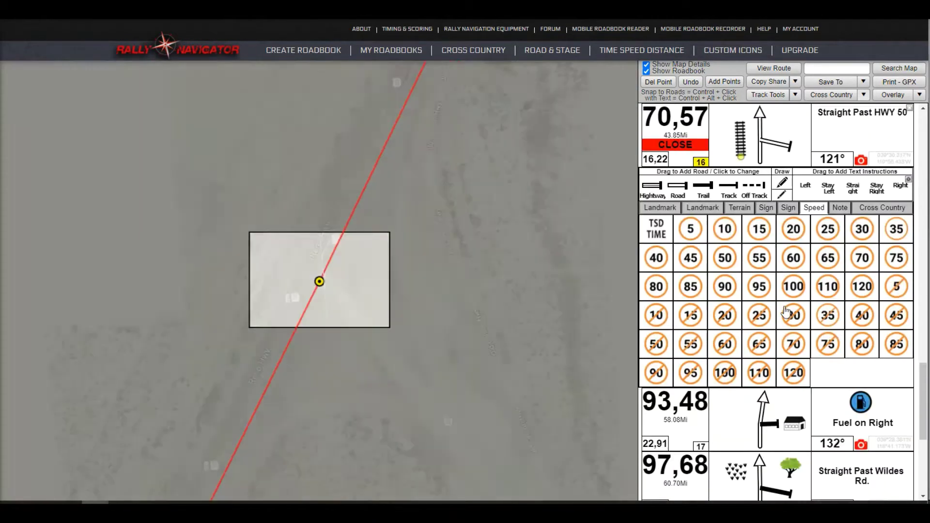
click(691, 258)
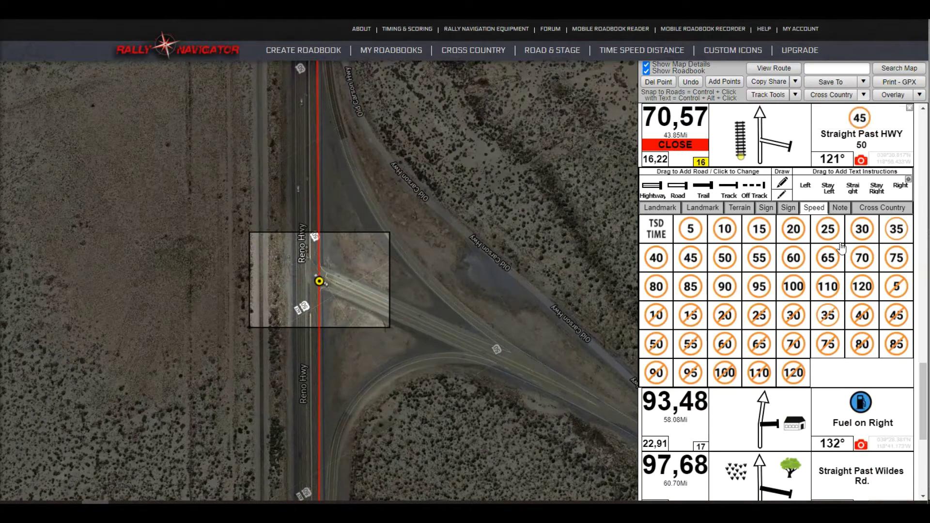
Add the 80 speed symbol to the notes of waypoint 20 at 121,11 km and close its editor.
scroll(792, 328, down, 5)
click(792, 328)
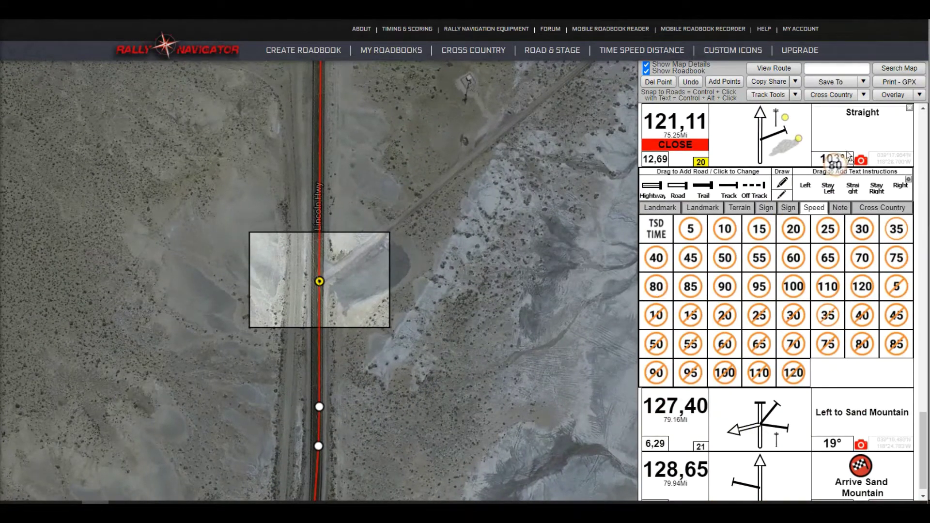
drag(849, 156, 849, 159)
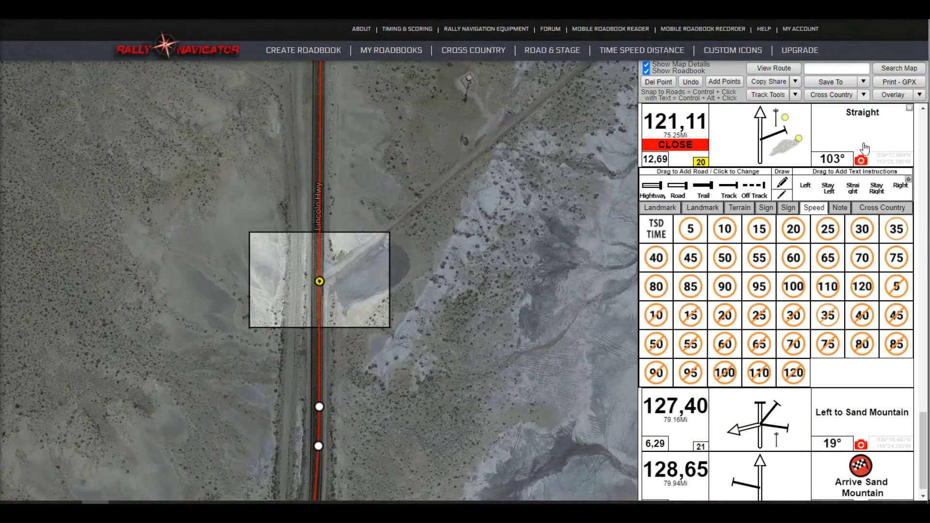
scroll(788, 264, down, 1)
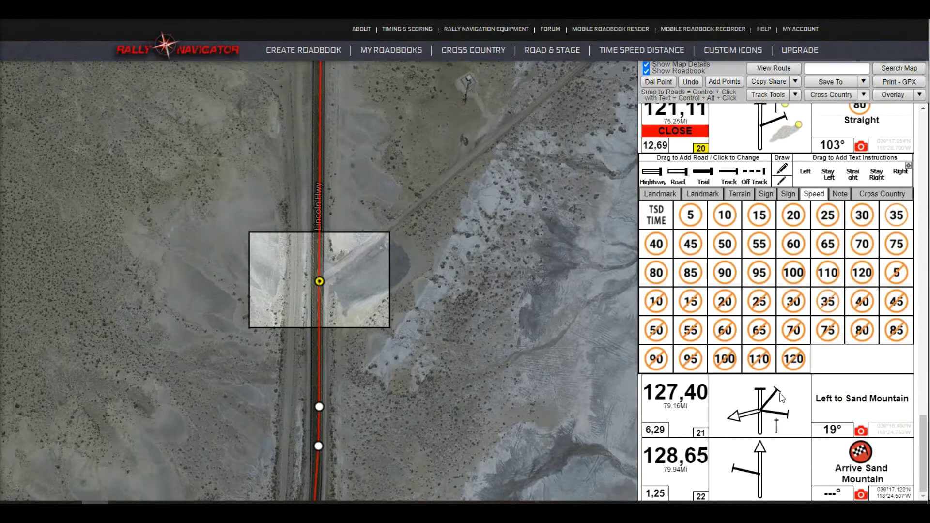
click(675, 130)
Reopen waypoint 1 and place a TSD TIME in the lower corner of its tulip diagram.
drag(924, 422, 925, 196)
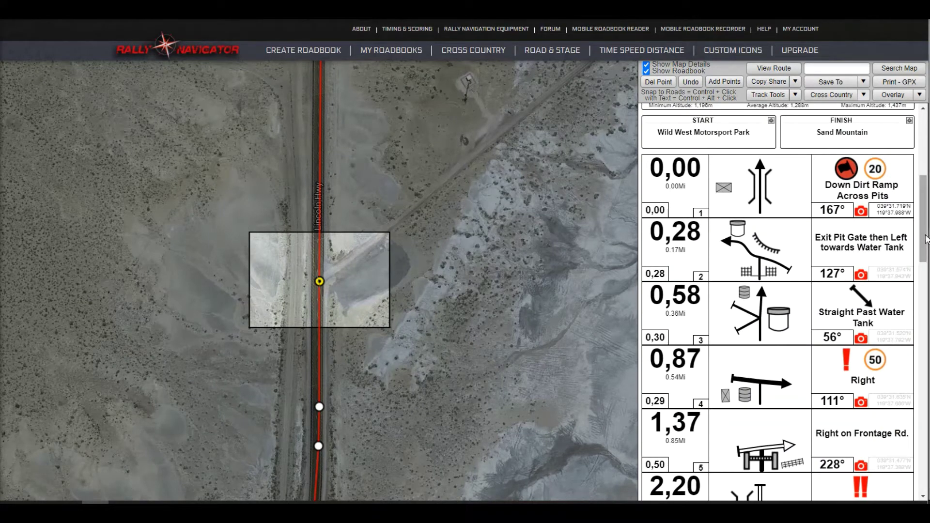
click(797, 212)
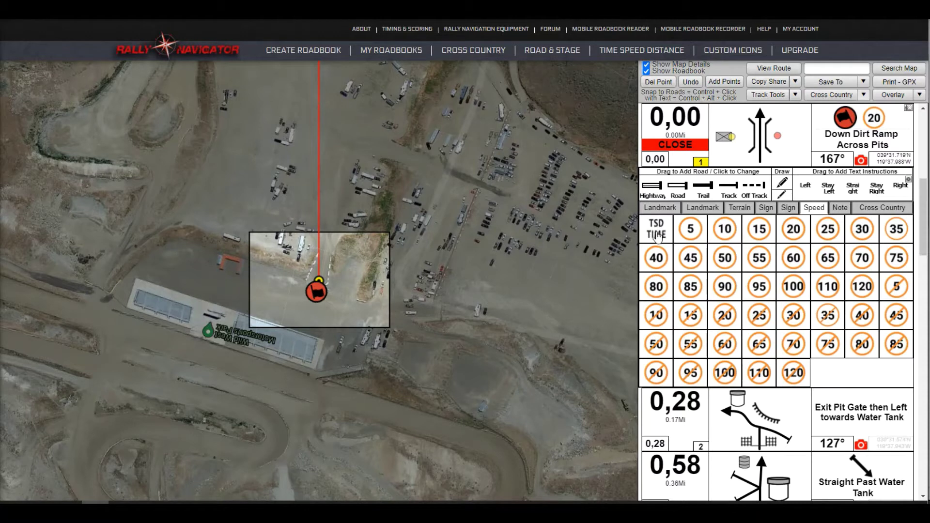
drag(658, 236, 794, 159)
Place a TSD TIME in the tulip diagram of waypoint 3, Straight Past Water Tank.
scroll(808, 314, down, 3)
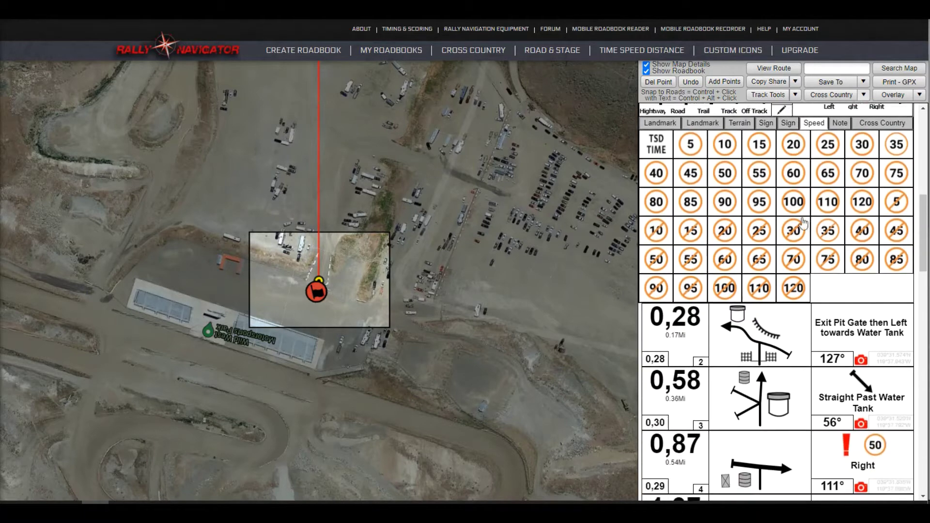
scroll(808, 314, down, 2)
click(802, 288)
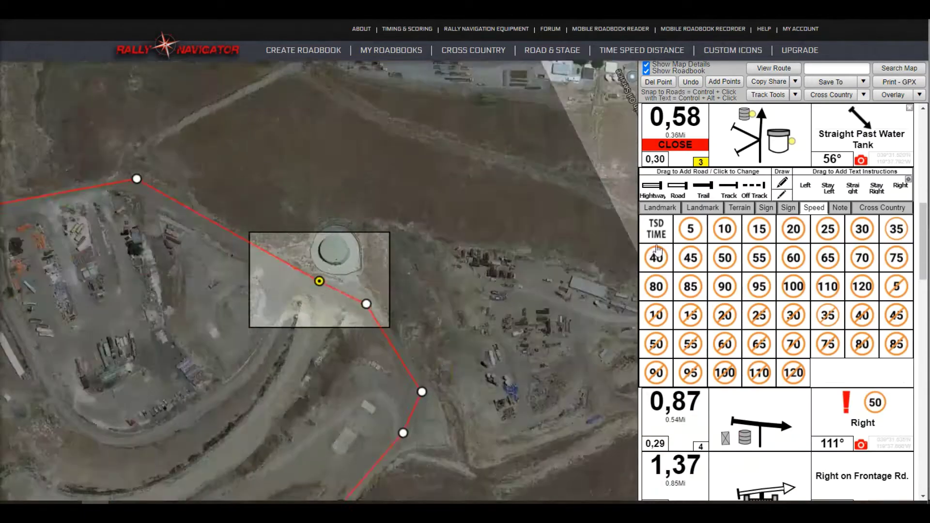
drag(657, 235, 788, 162)
Place a TSD TIME in the tulip diagram of waypoint 4, the right turn at 0,87 km.
scroll(725, 262, down, 1)
click(679, 359)
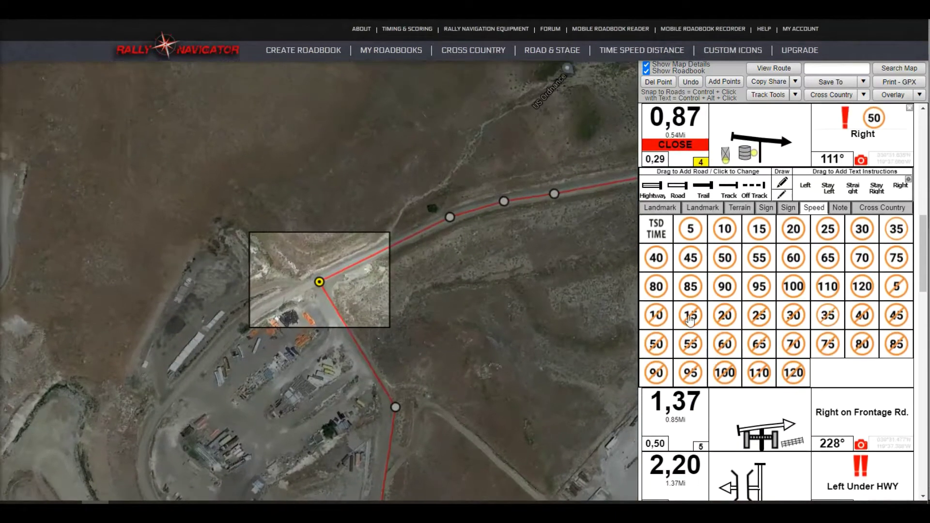
drag(654, 232, 805, 158)
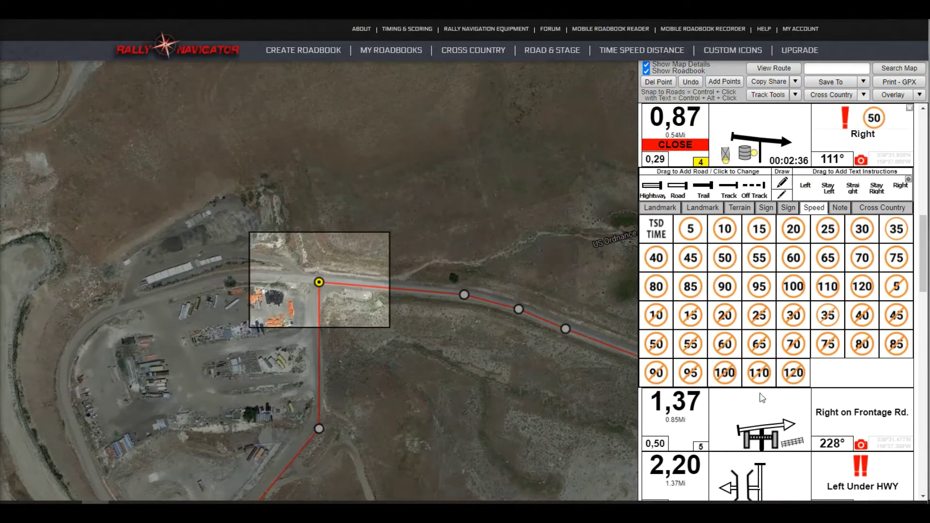
Delete the TSD time from waypoint 4, reopen its editor and place the TSD TIME in its tulip diagram again.
click(791, 164)
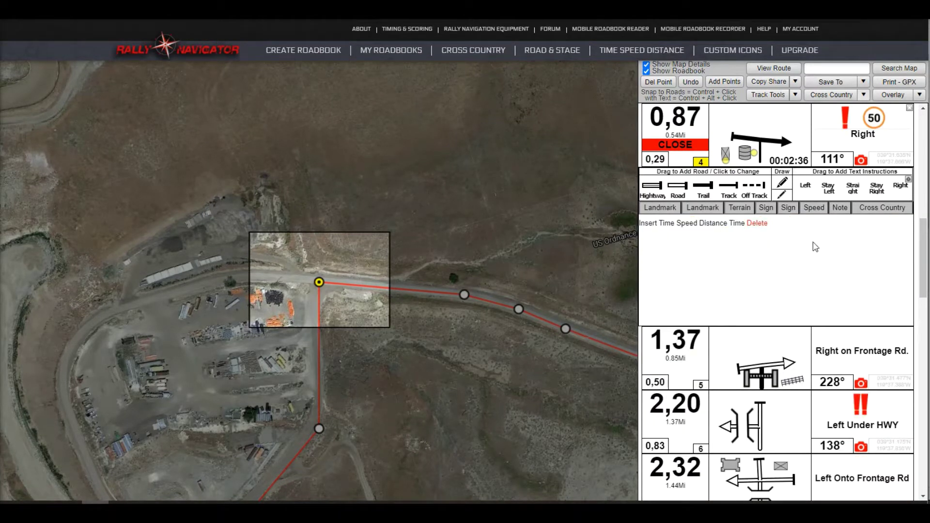
click(756, 224)
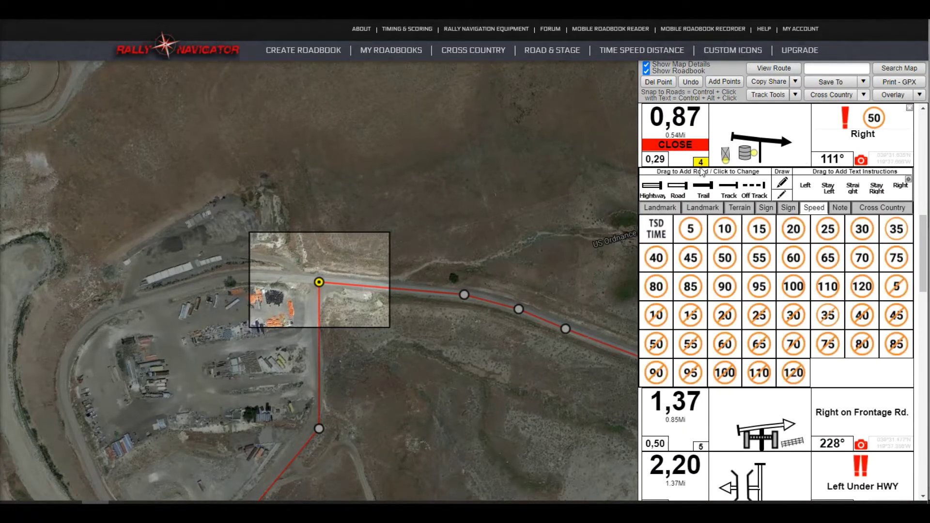
click(683, 146)
click(682, 146)
drag(658, 233, 790, 165)
Place a TSD TIME in the tulip diagram of waypoint 6, Left Under HWY, and close its editor.
scroll(801, 434, down, 2)
click(797, 394)
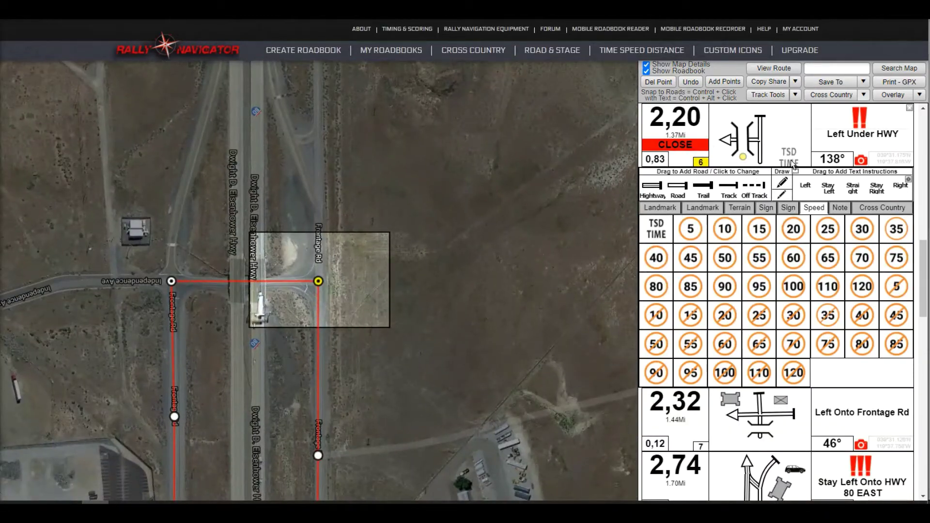
drag(793, 165, 793, 165)
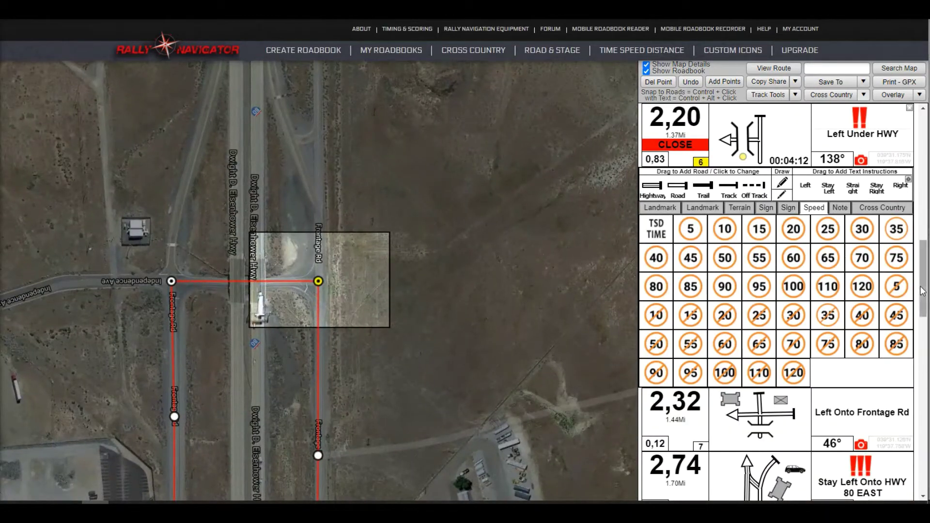
click(672, 148)
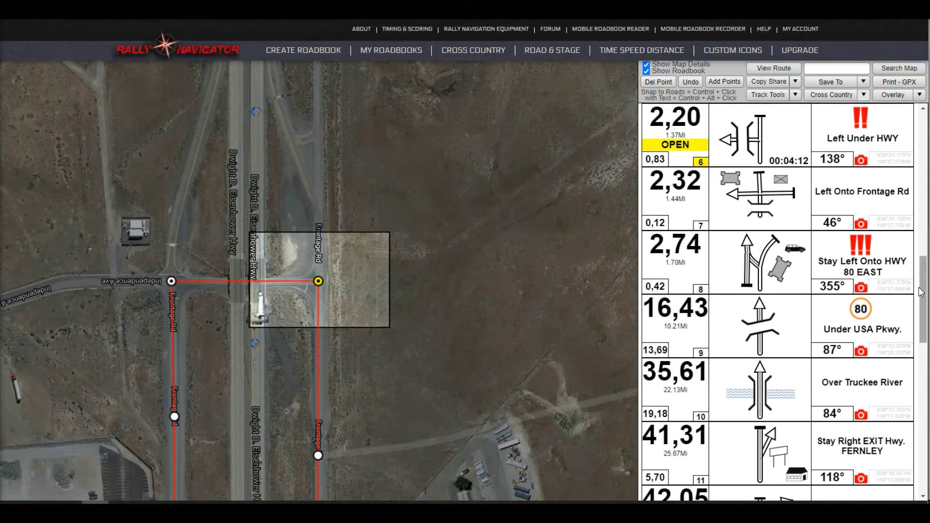
Review the TSD times and speed symbols on the waypoints from the start of the roadbook to its end.
drag(925, 305, 924, 224)
scroll(904, 155, down, 2)
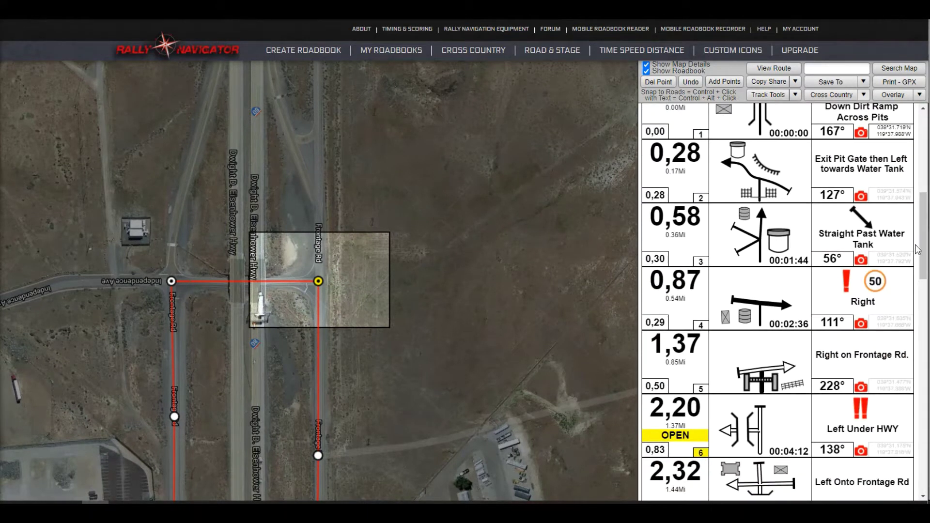
scroll(926, 265, down, 1)
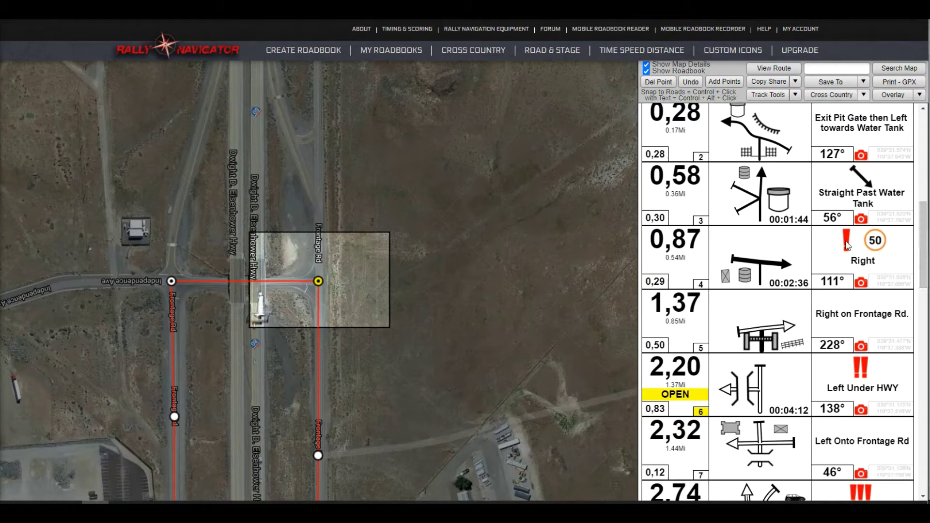
drag(921, 268, 922, 472)
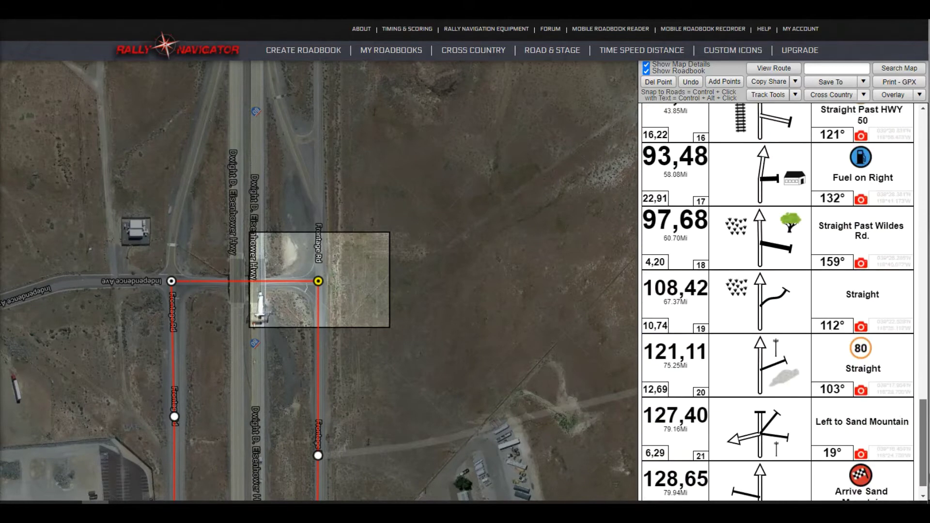
Place a TSD TIME in the tulip diagram of waypoint 22, Arrive Sand Mountain, and close its editor.
click(790, 451)
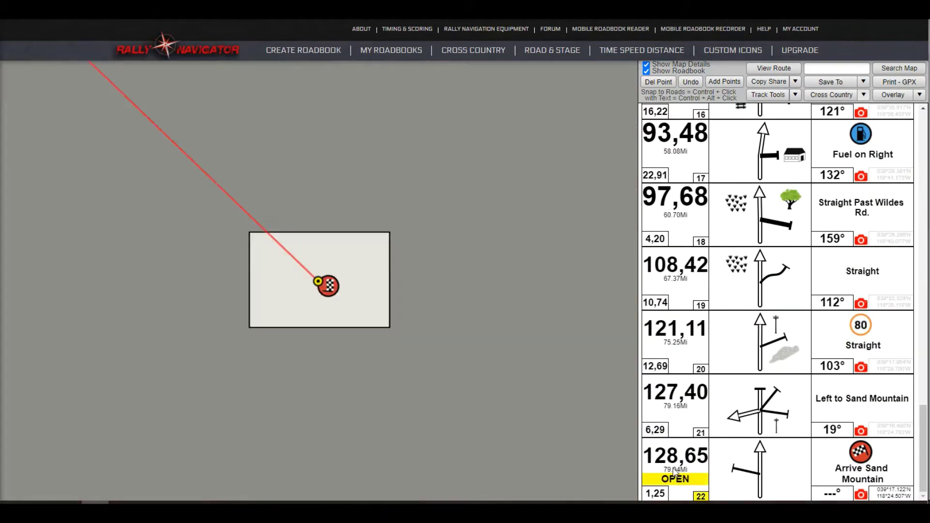
scroll(749, 395, down, 1)
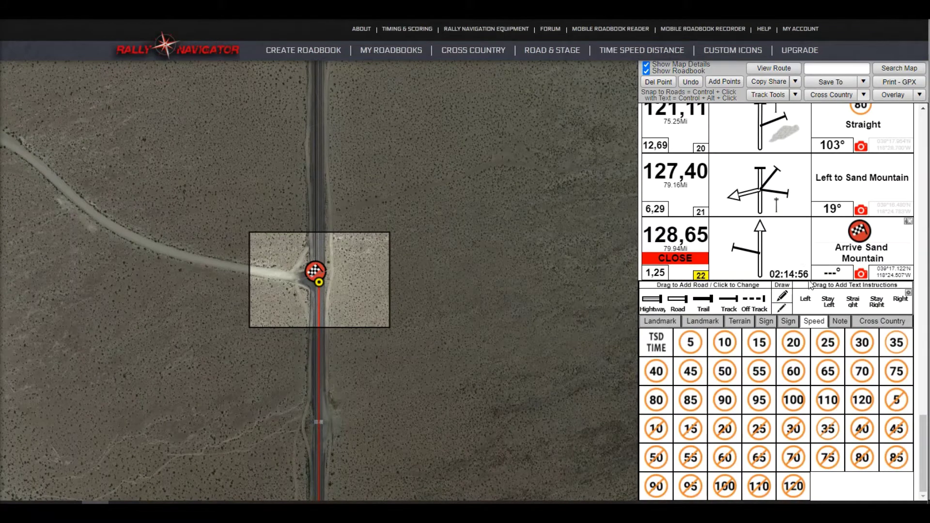
click(677, 261)
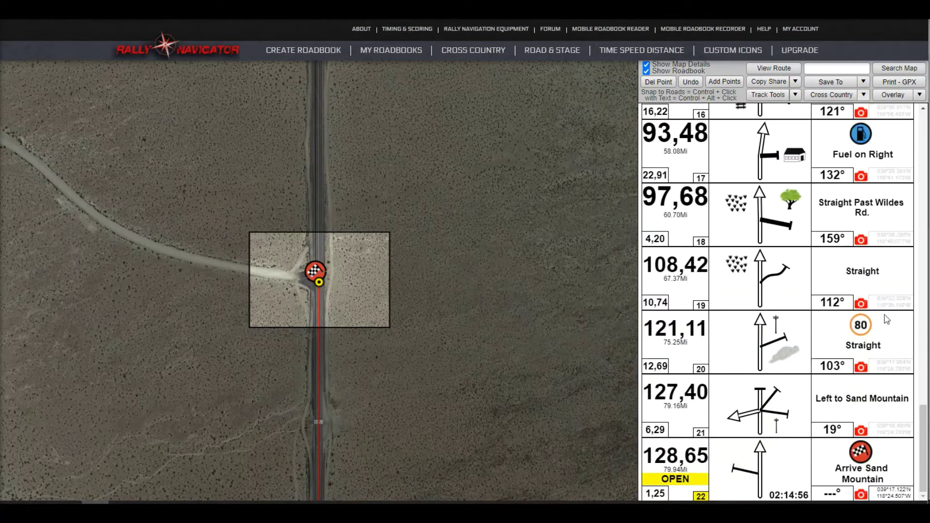
Build the Letter-size, auto-highlighted roadbook, including the GPX file with OpenRally tags and the Excel file with TSD stage and time info.
drag(924, 439, 926, 143)
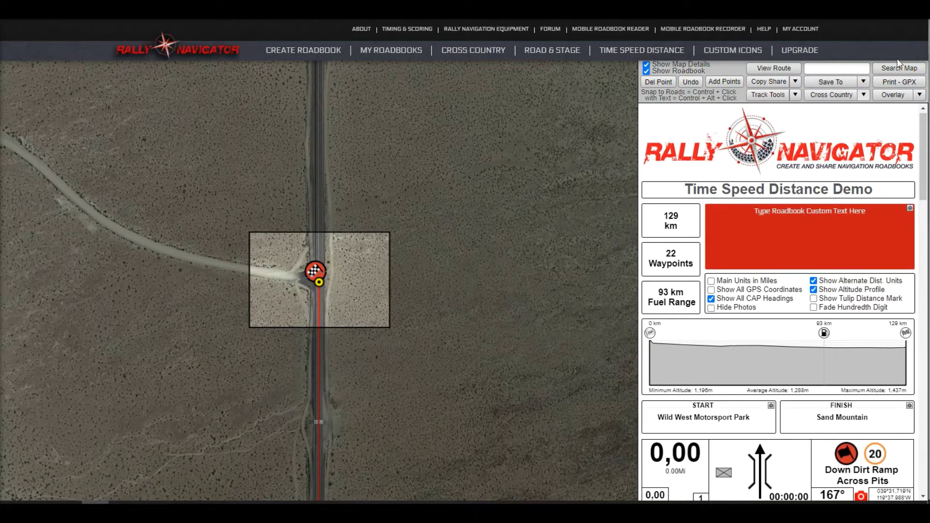
click(901, 82)
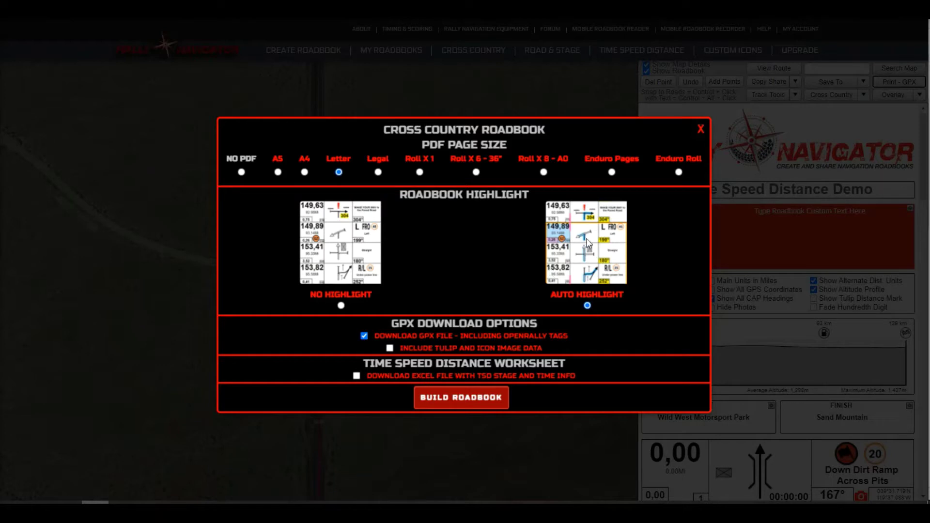
click(365, 337)
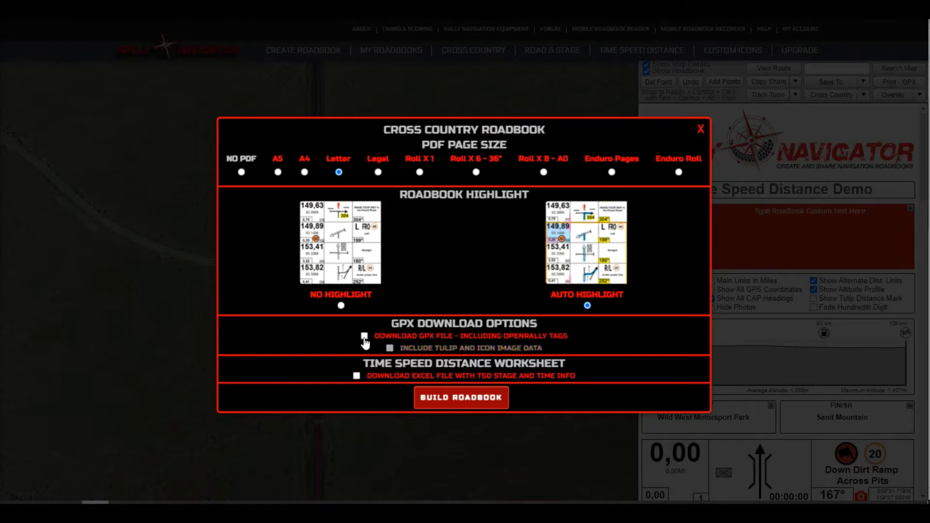
click(365, 337)
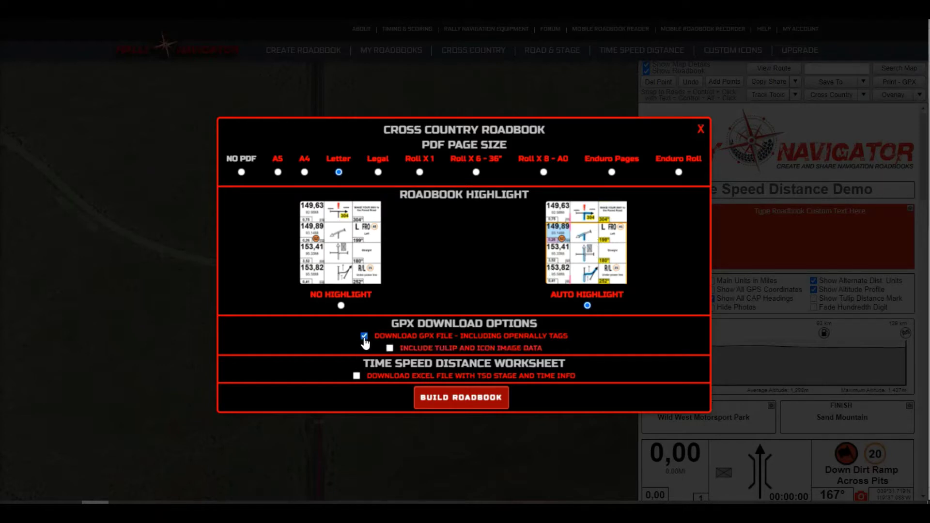
click(357, 377)
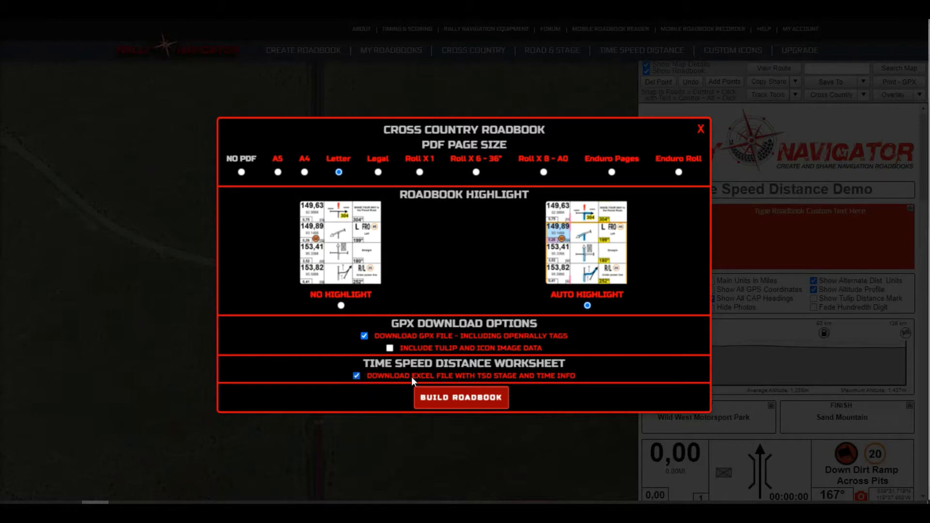
click(474, 402)
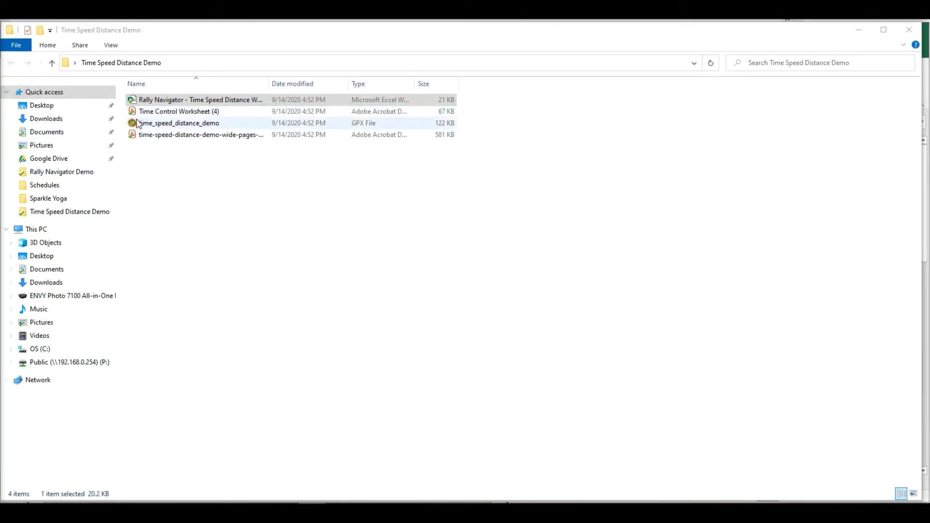
Open the Time Control Worksheet (4) PDF and review its header fields and the time-of-day tables for the cars.
double_click(157, 115)
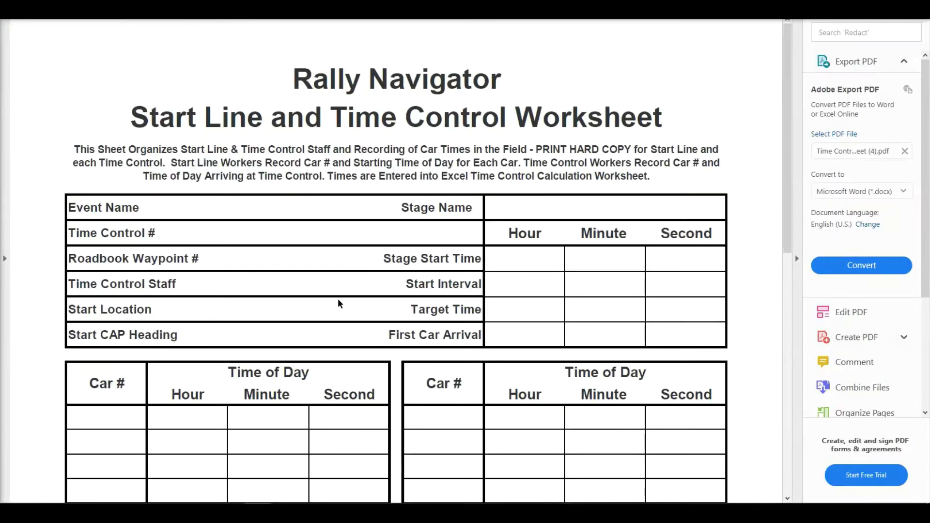
scroll(340, 308, down, 2)
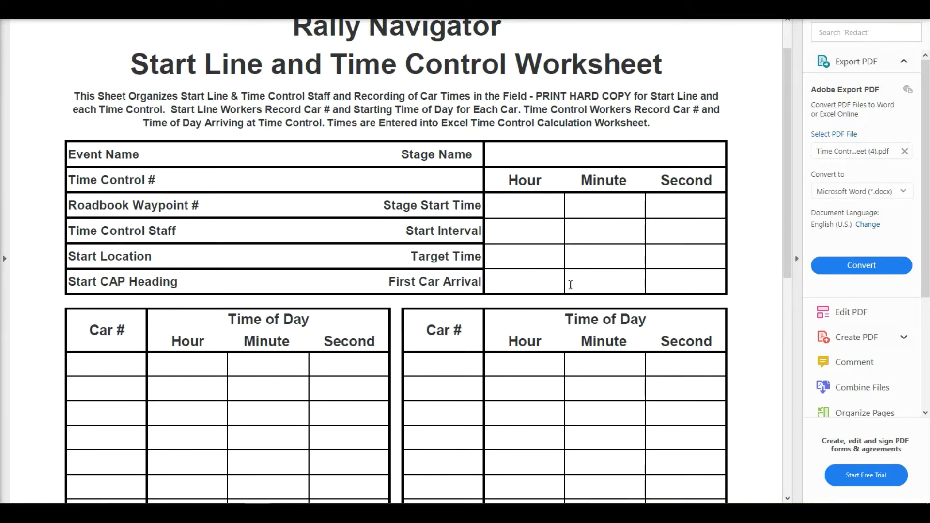
scroll(73, 300, down, 4)
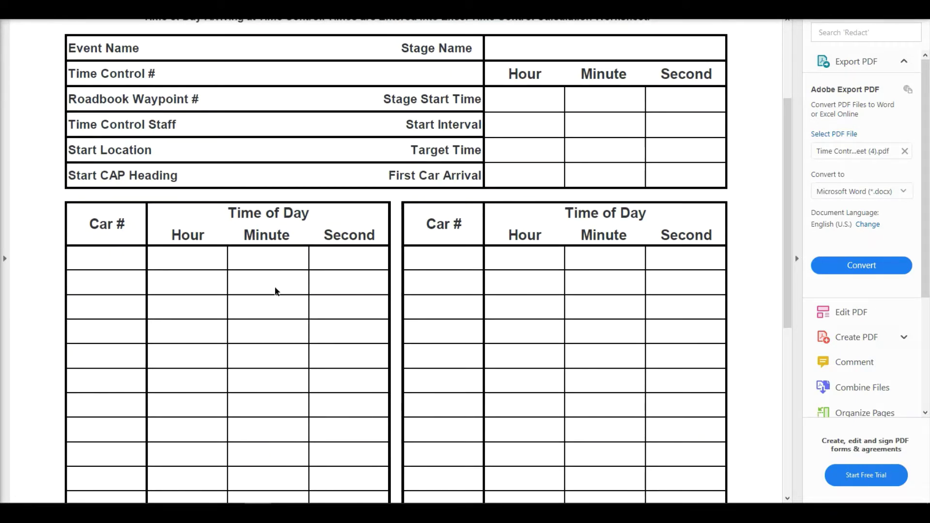
scroll(125, 262, down, 5)
scroll(124, 262, up, 6)
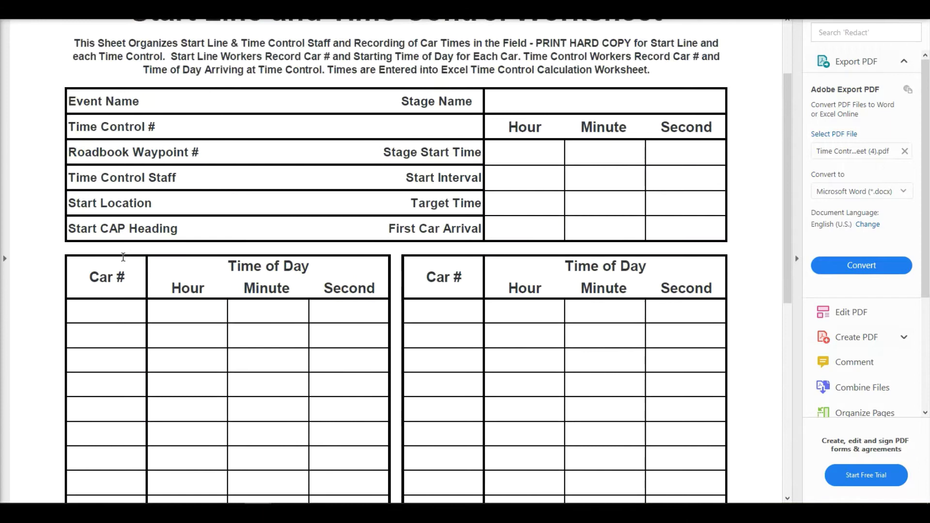
scroll(123, 257, up, 4)
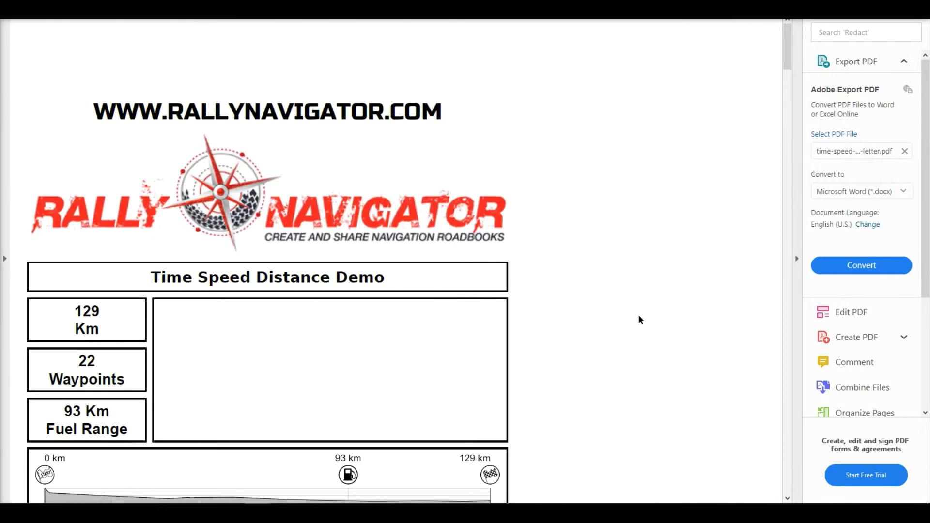
Review the speed symbols, TSD times and highlighting on the first pages of the exported roadbook PDF.
scroll(639, 319, down, 3)
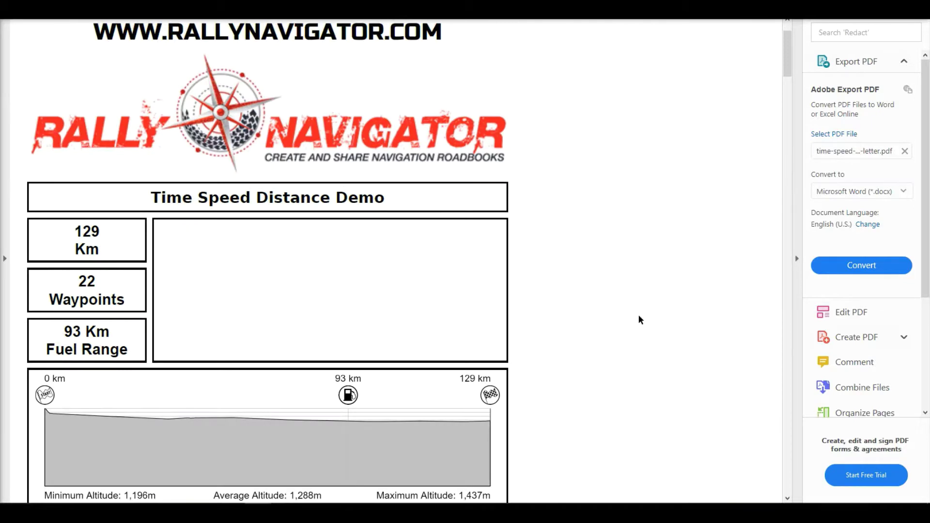
scroll(638, 320, down, 20)
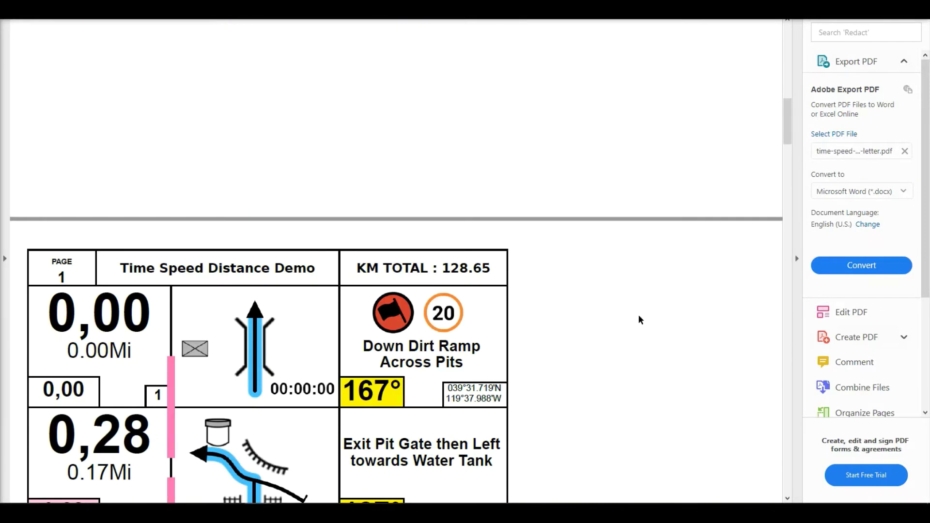
scroll(639, 320, down, 8)
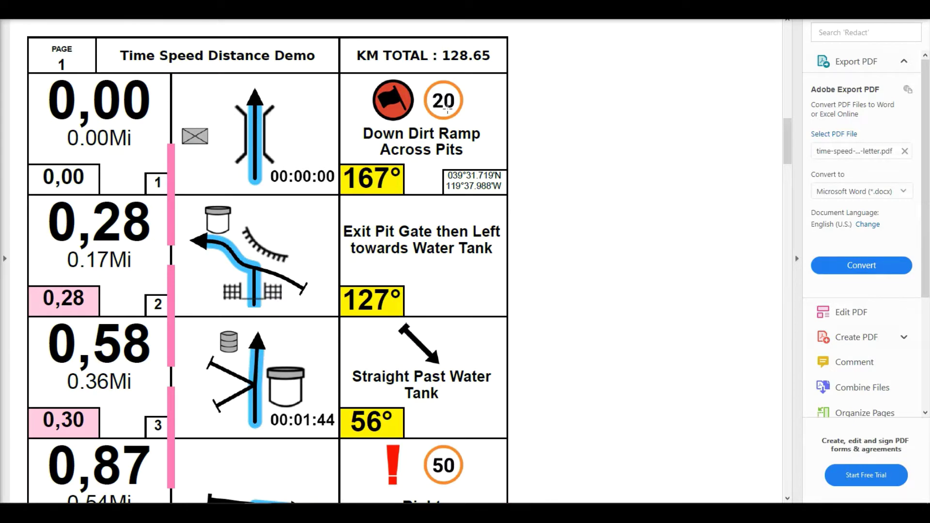
scroll(308, 181, down, 11)
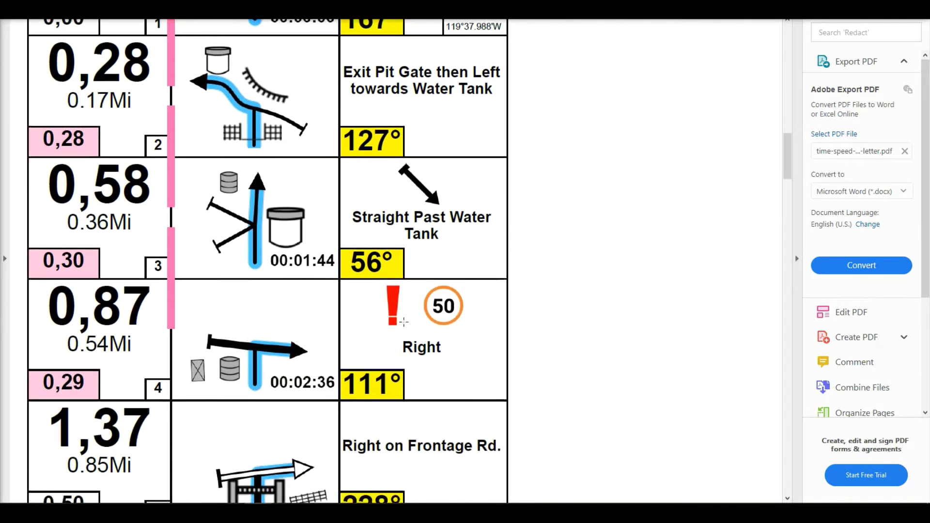
scroll(339, 328, down, 20)
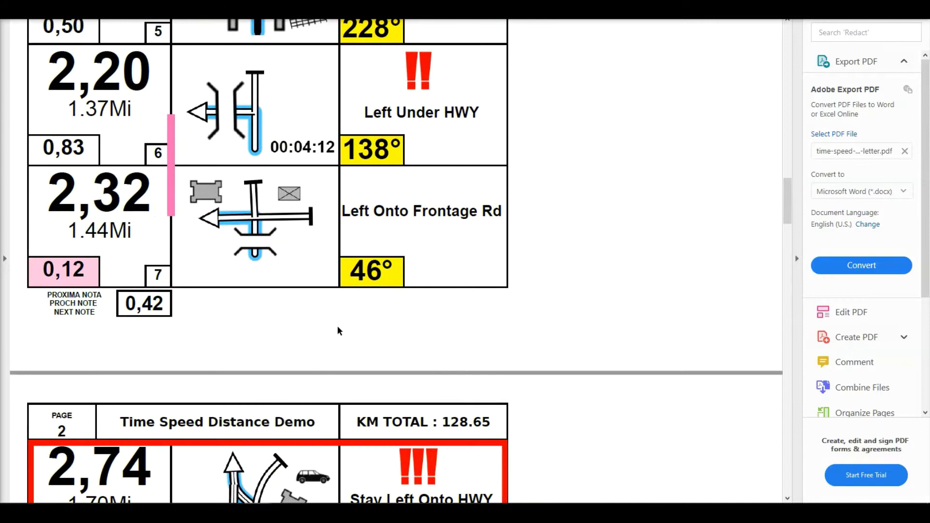
scroll(337, 326, down, 6)
scroll(337, 326, up, 12)
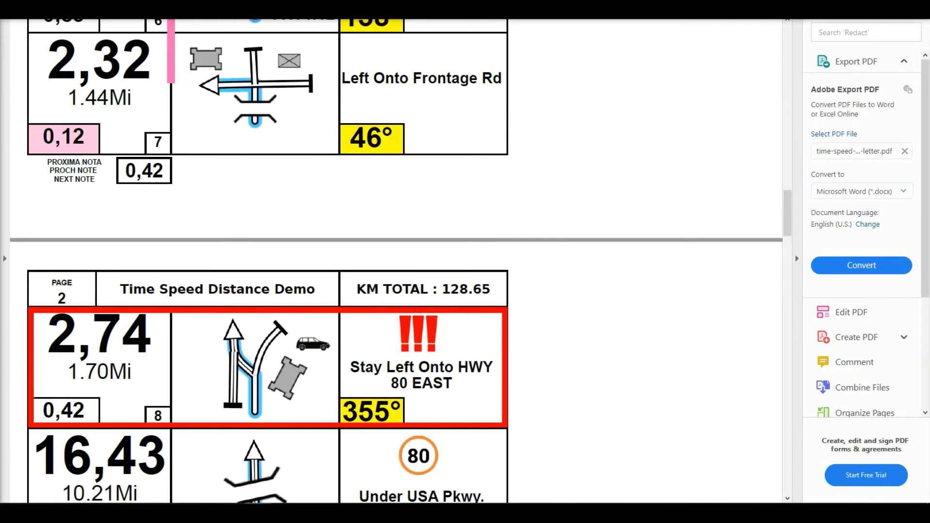
Open the time_speed_distance_demo GPX file in Garmin BaseCamp and look over its route and waypoint list.
key(alt+Tab)
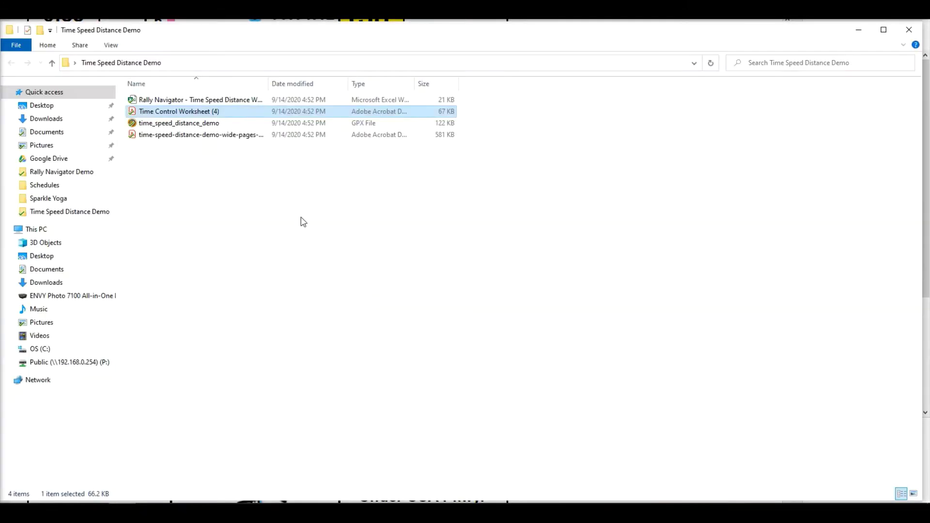
double_click(184, 123)
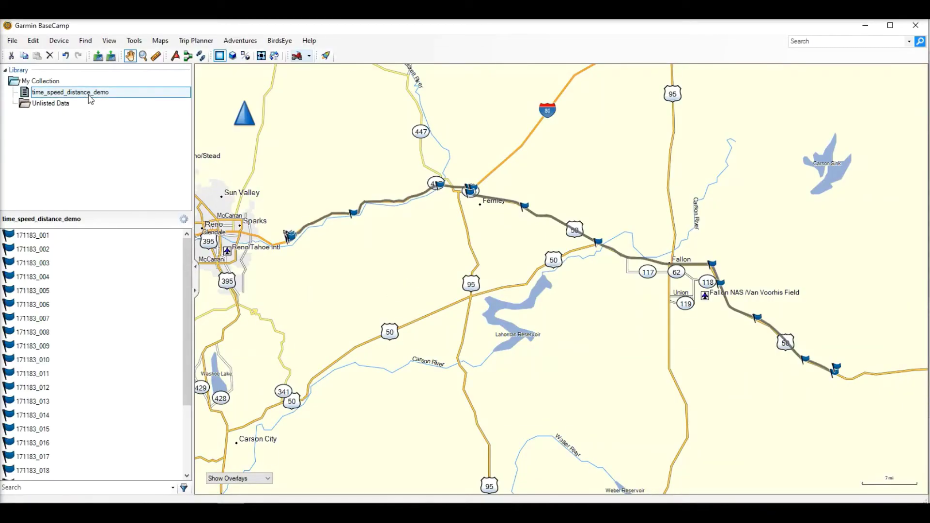
drag(185, 333, 186, 364)
Switch to the Time Speed Distance Worksheet (2) workbook in Excel and examine its TSD Stage Info sheet.
key(alt+Tab)
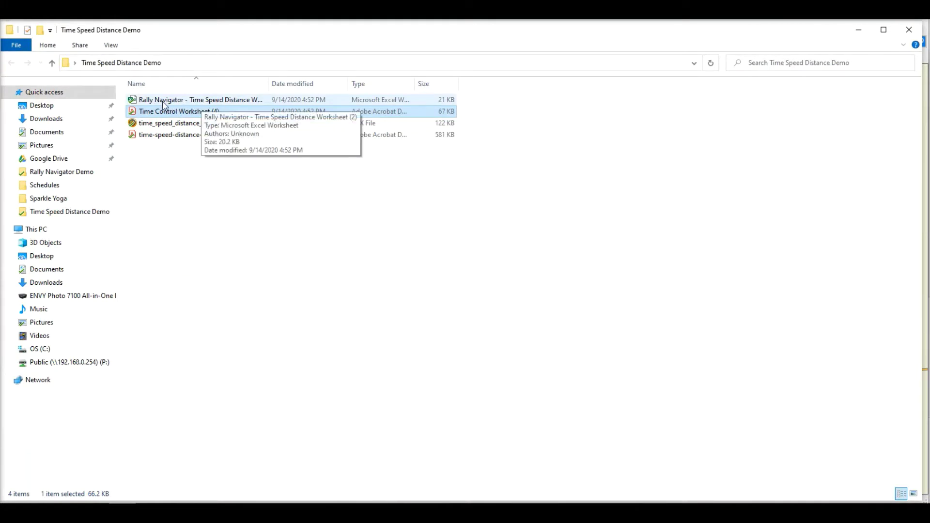
key(alt+Tab)
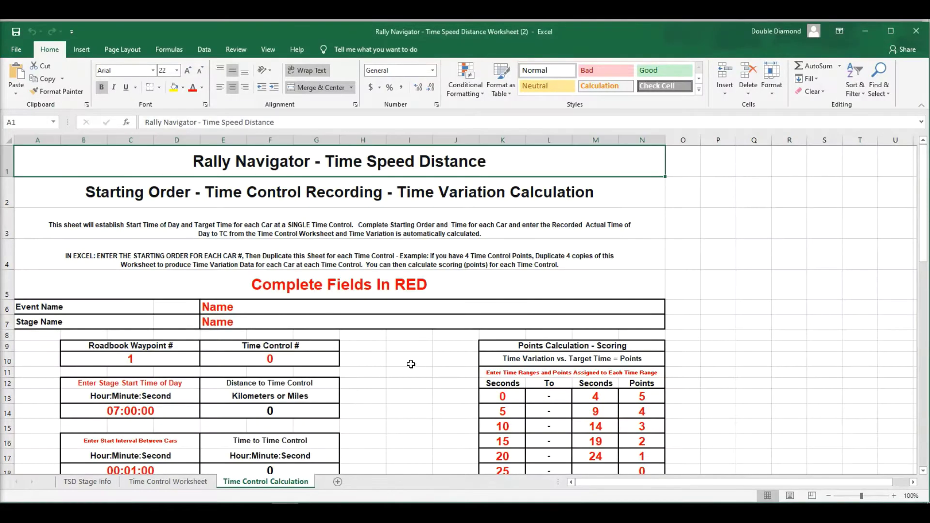
click(90, 485)
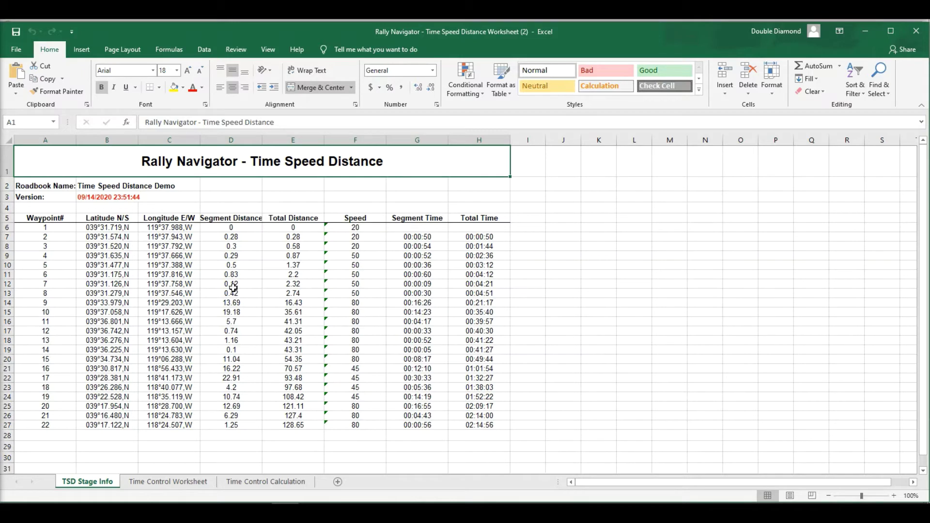
Review the header fields and car time tables of the workbook's Time Control Worksheet sheet.
click(174, 483)
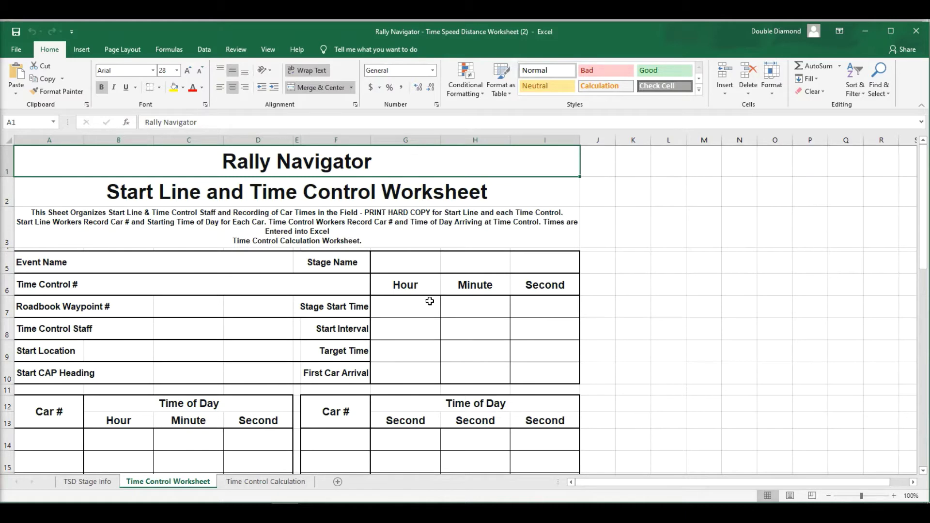
scroll(429, 301, down, 5)
scroll(428, 301, up, 5)
scroll(308, 271, down, 5)
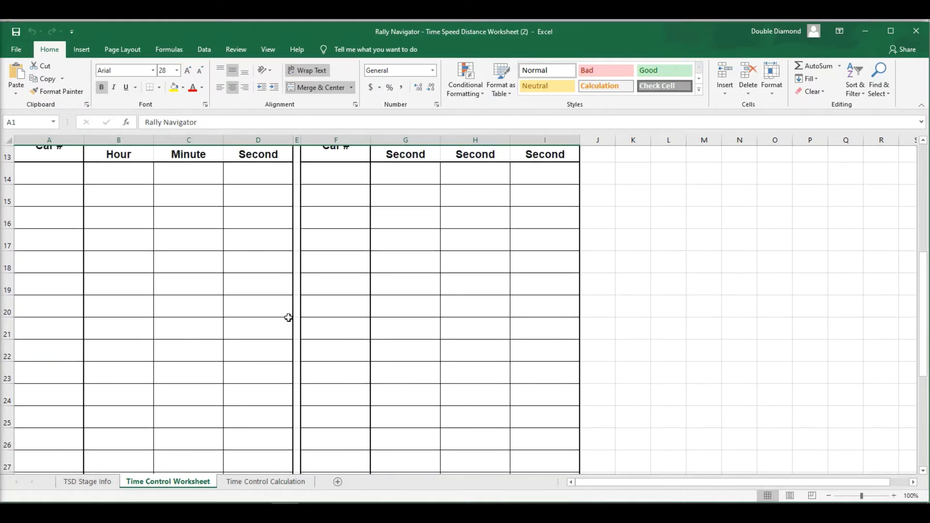
scroll(286, 339, up, 5)
On the Time Control Calculation sheet, enter car numbers 1 to 9 as the starting order from cell A23 down.
click(266, 482)
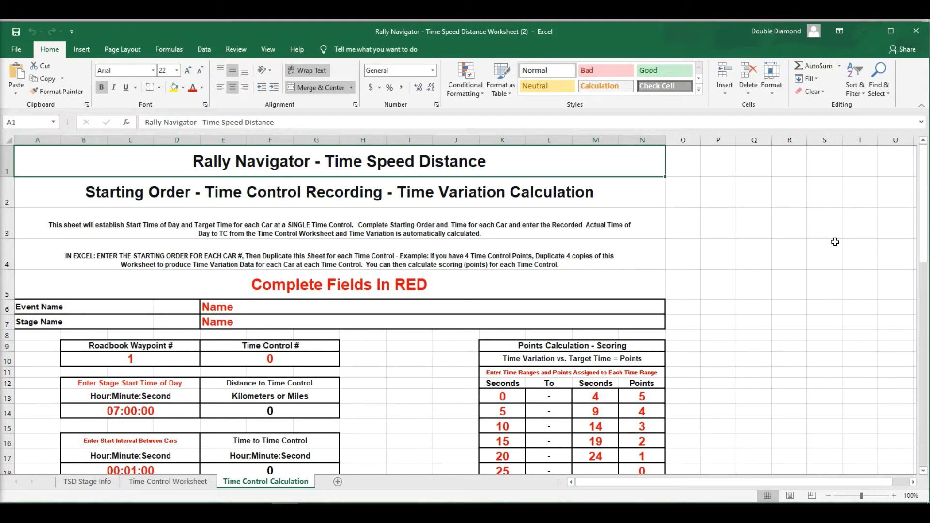
scroll(835, 242, down, 1)
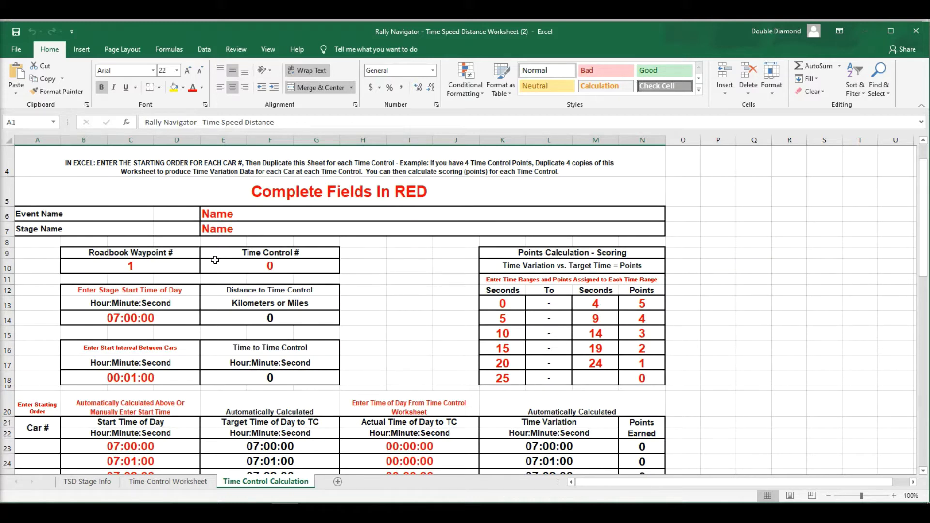
scroll(145, 318, down, 1)
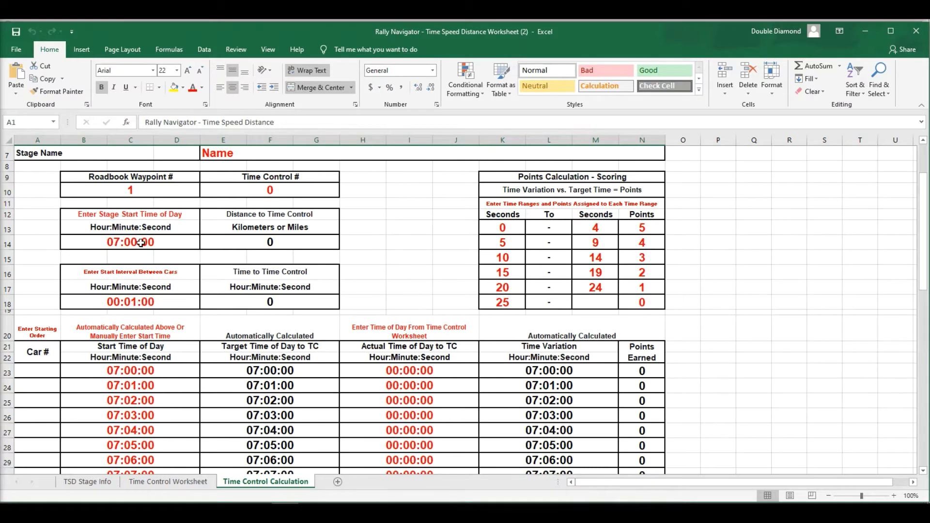
scroll(146, 301, down, 3)
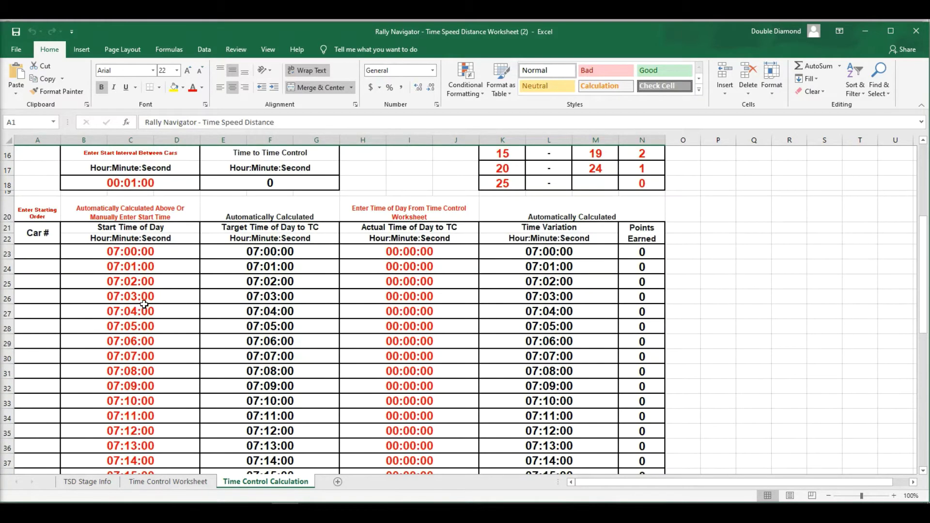
click(43, 253)
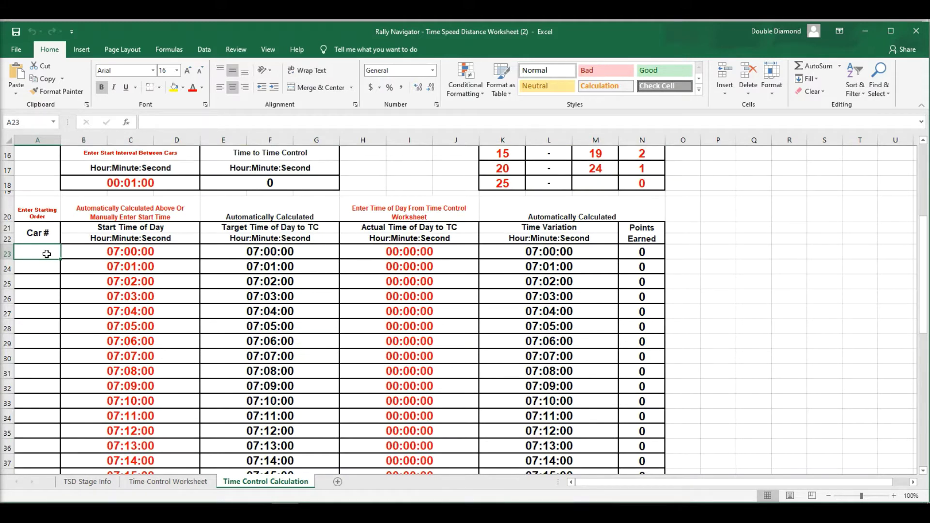
text(1 2 3 4 5 6 )
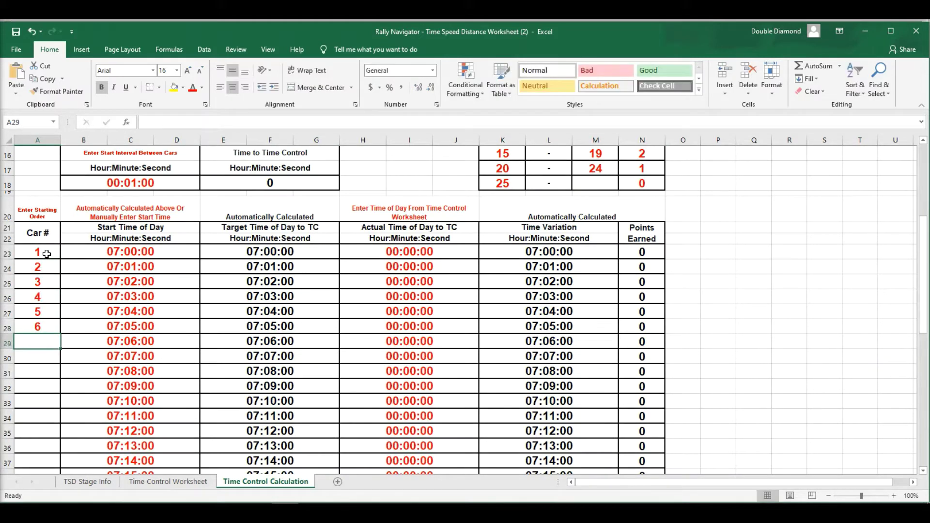
text(7 8 9)
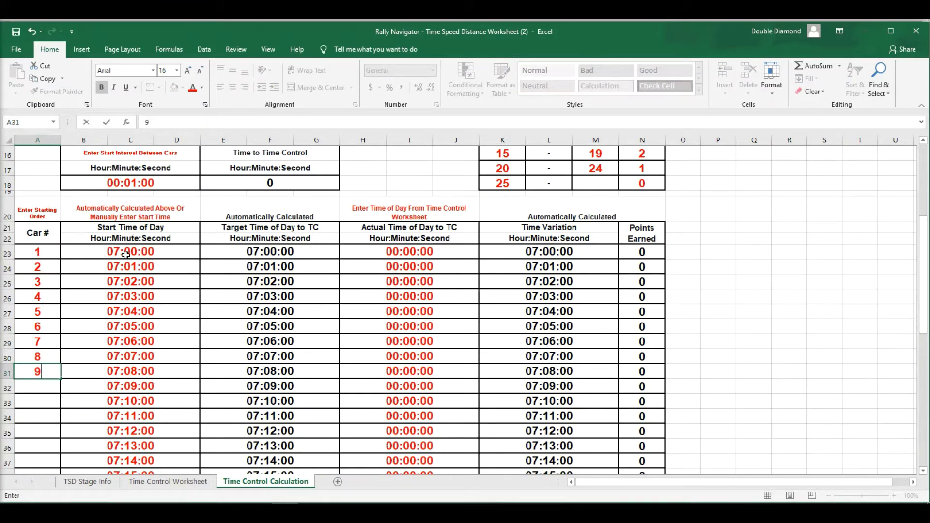
scroll(273, 254, up, 4)
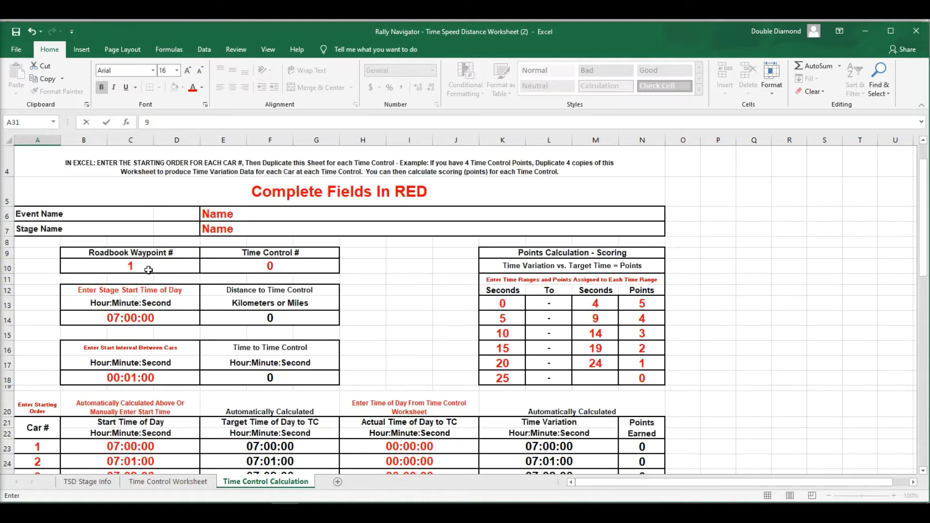
Set the roadbook waypoint number to 5 and the time control number to 1 on the Time Control Calculation sheet.
click(128, 266)
text(5)
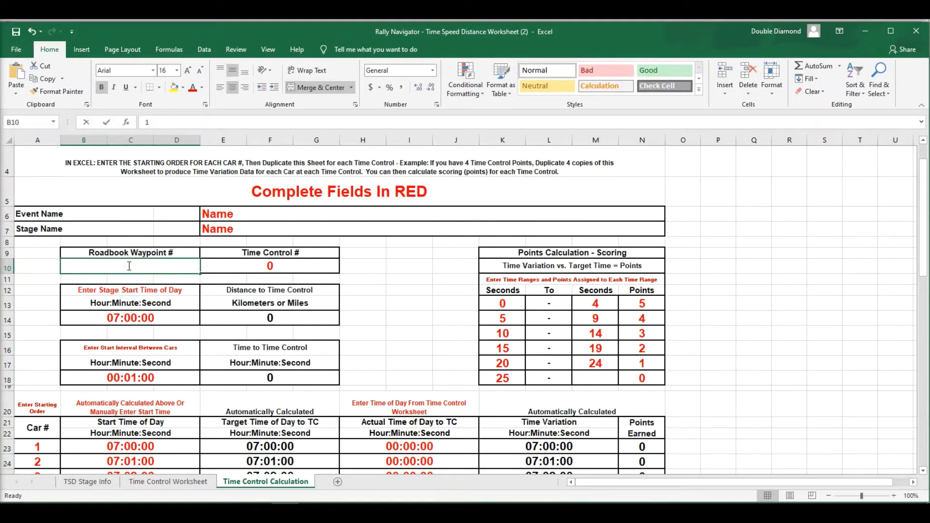
key(Return)
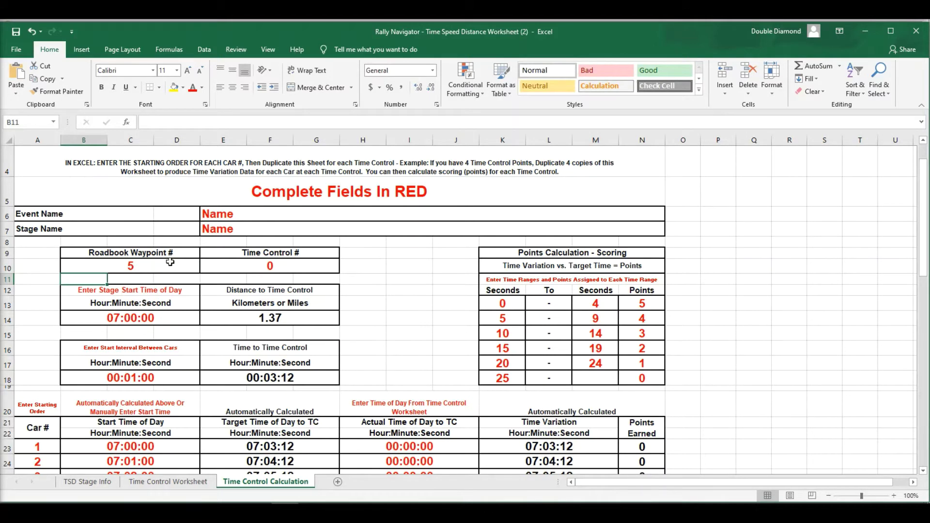
click(273, 268)
text(1)
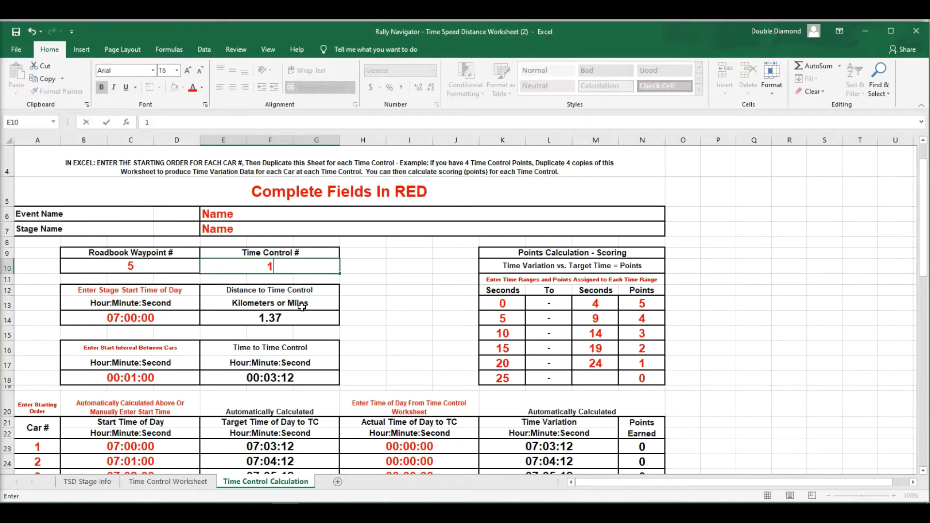
Enter 7:03:25 as car 1's actual time of day to the time control and check its points against the scoring table.
scroll(170, 306, down, 1)
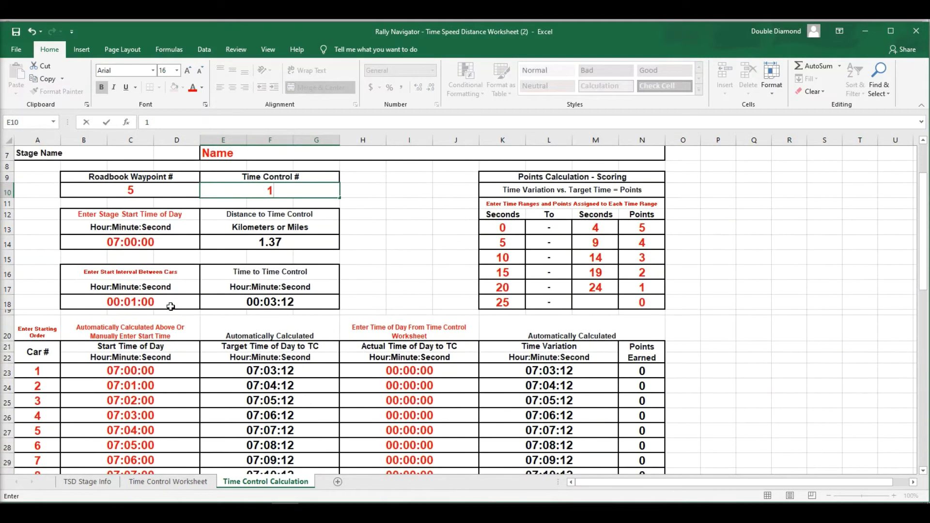
scroll(168, 294, down, 1)
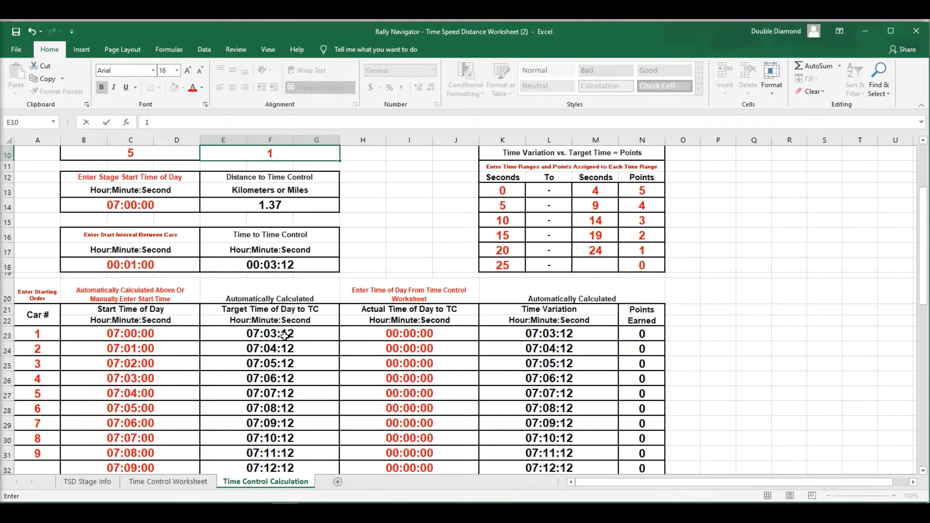
click(411, 333)
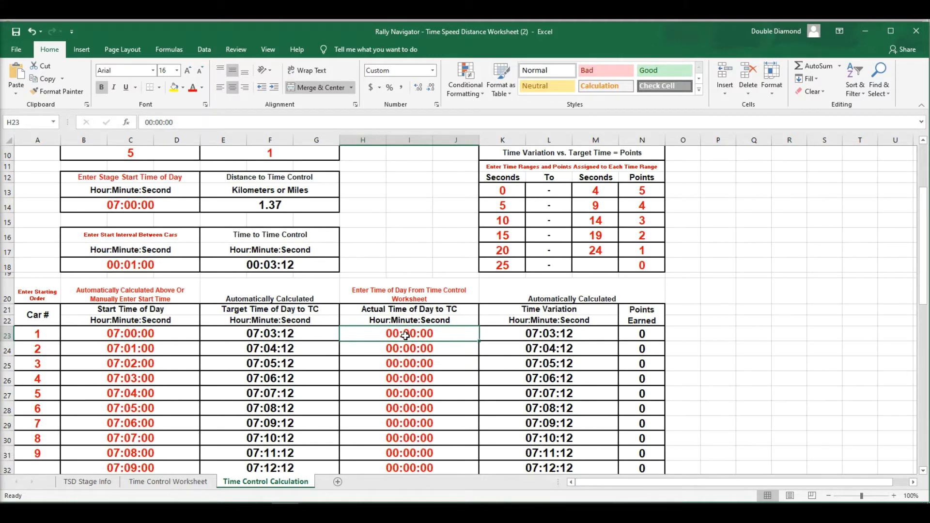
text(7)
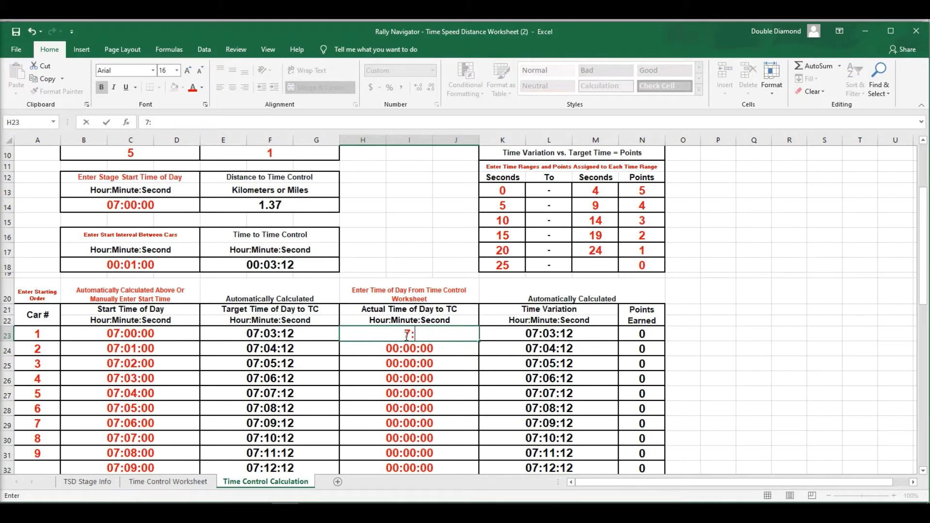
text(:03:25)
key(Return)
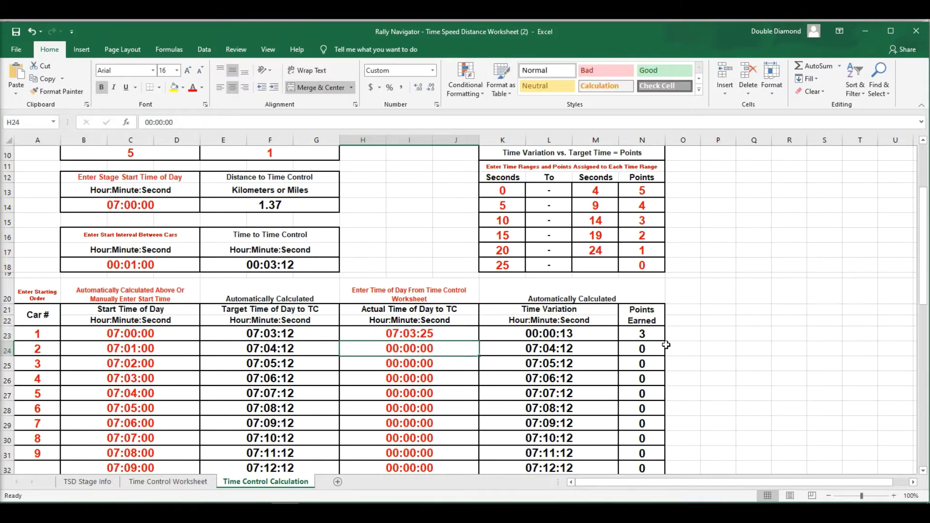
scroll(652, 229, up, 1)
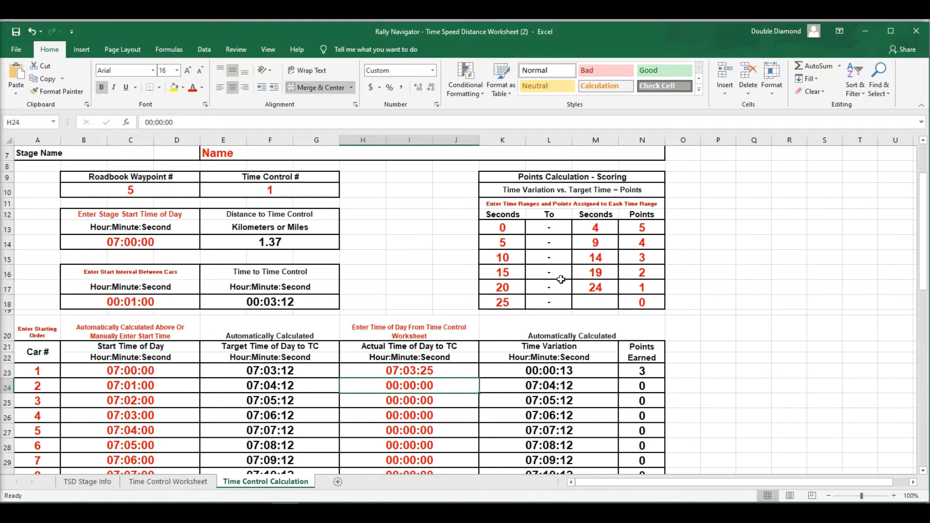
scroll(559, 275, down, 3)
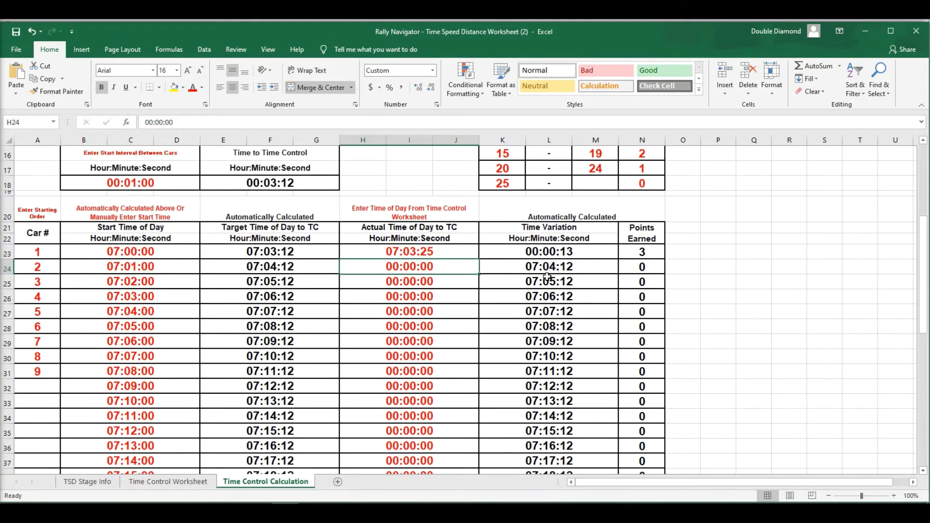
scroll(424, 316, up, 2)
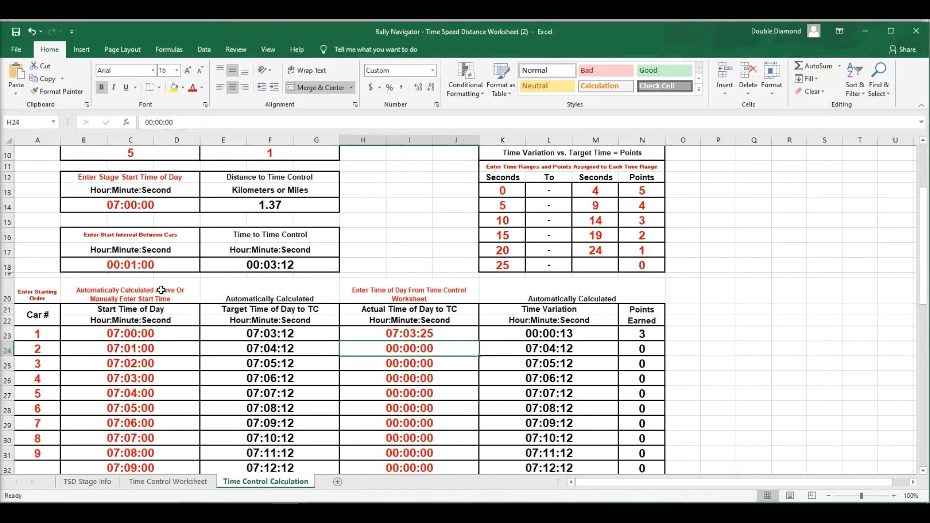
Duplicate the Time Control Calculation sheet within the workbook, placing the copy at the end.
right_click(262, 487)
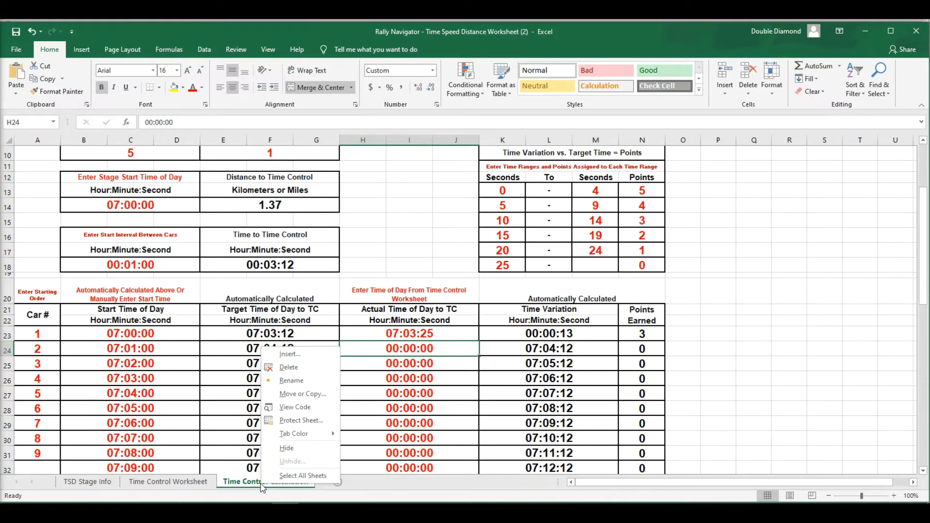
click(304, 396)
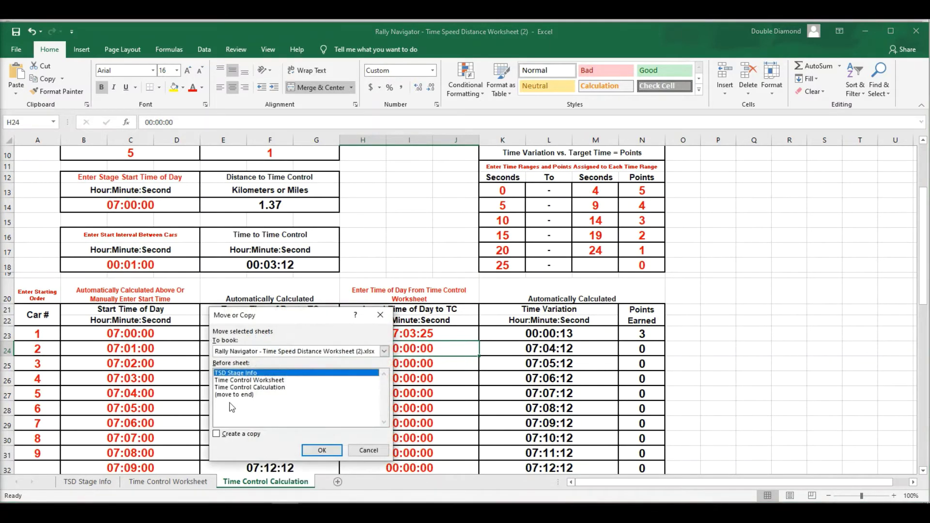
click(216, 434)
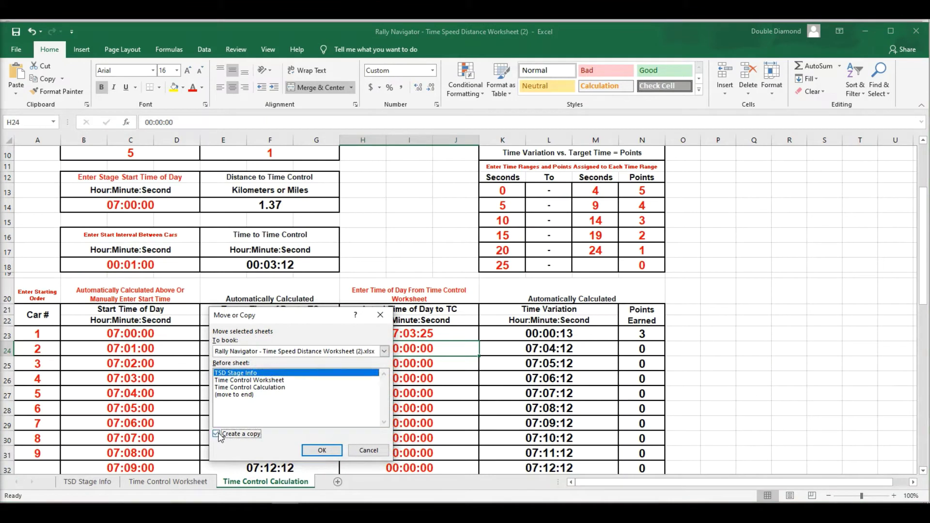
click(240, 397)
click(321, 451)
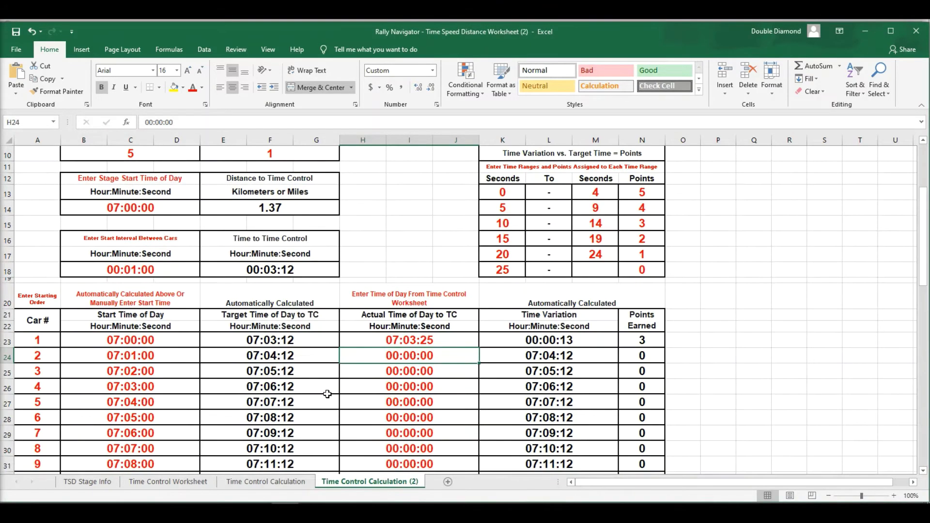
On the copied calculation sheet, set the time control number to 2 and the roadbook waypoint number to 11.
scroll(239, 376, up, 3)
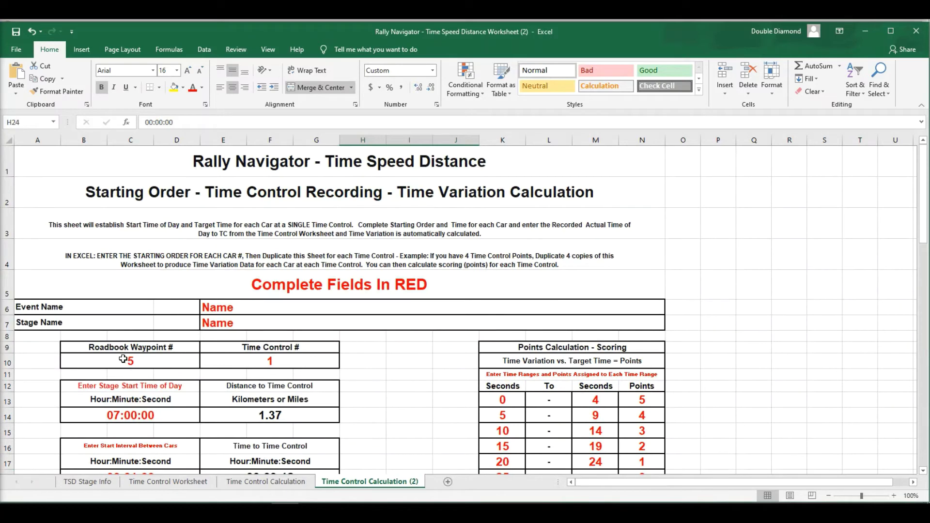
scroll(132, 362, down, 1)
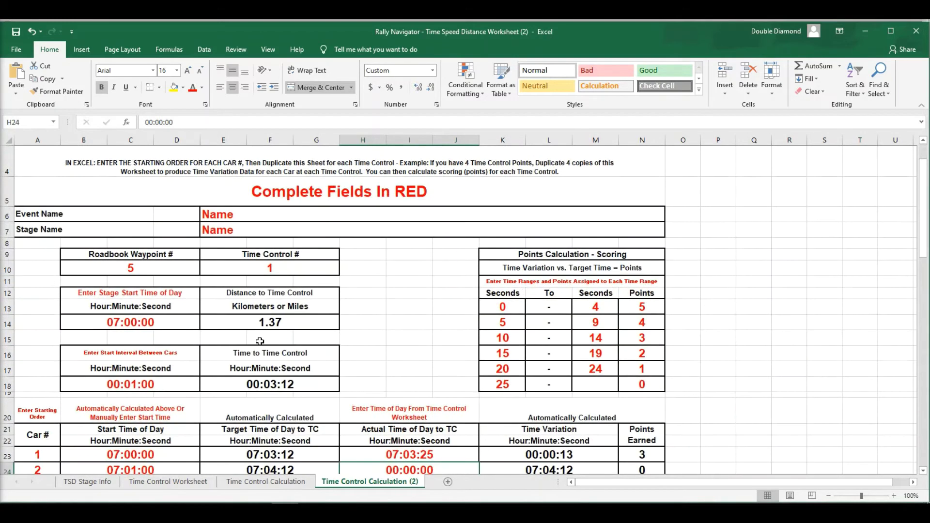
click(272, 267)
text(2)
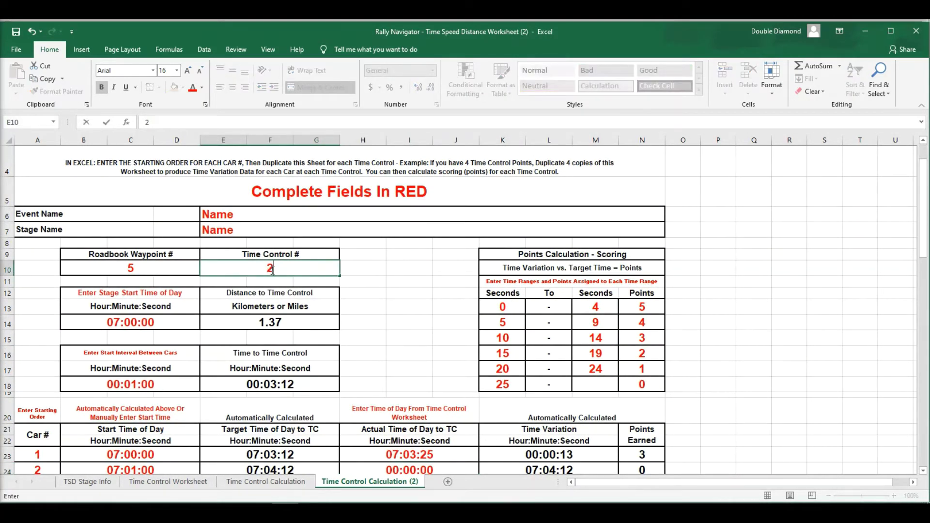
key(Return)
click(134, 270)
text(11)
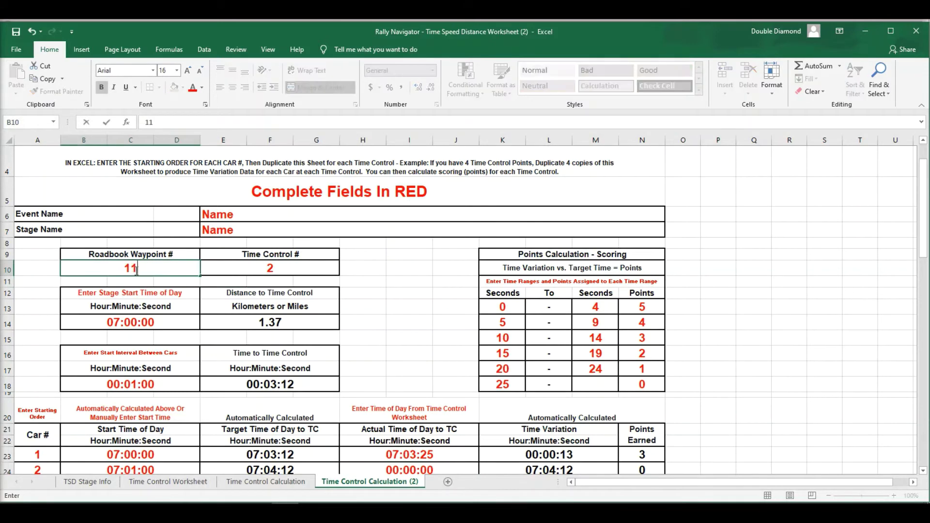
key(Return)
Create a copy of the Time Control Calculation (2) sheet at the end of the workbook.
scroll(212, 307, down, 1)
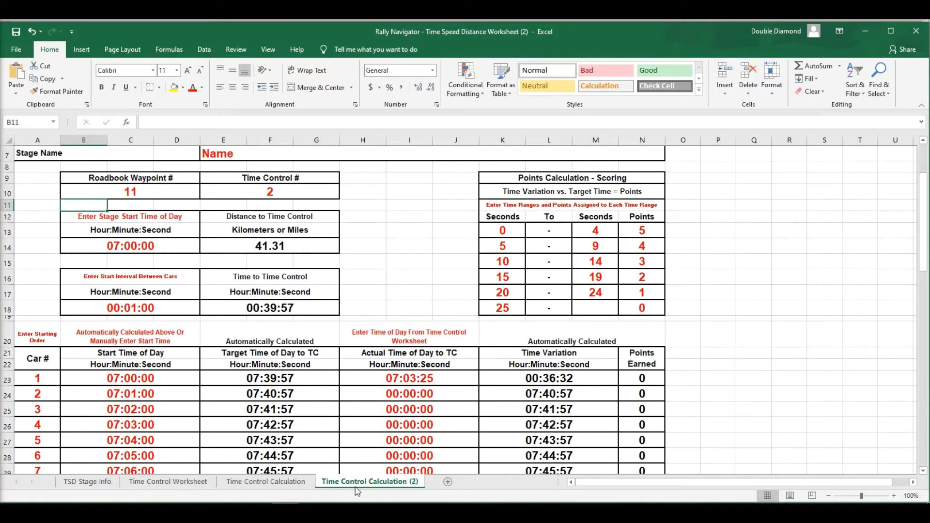
right_click(356, 485)
click(397, 395)
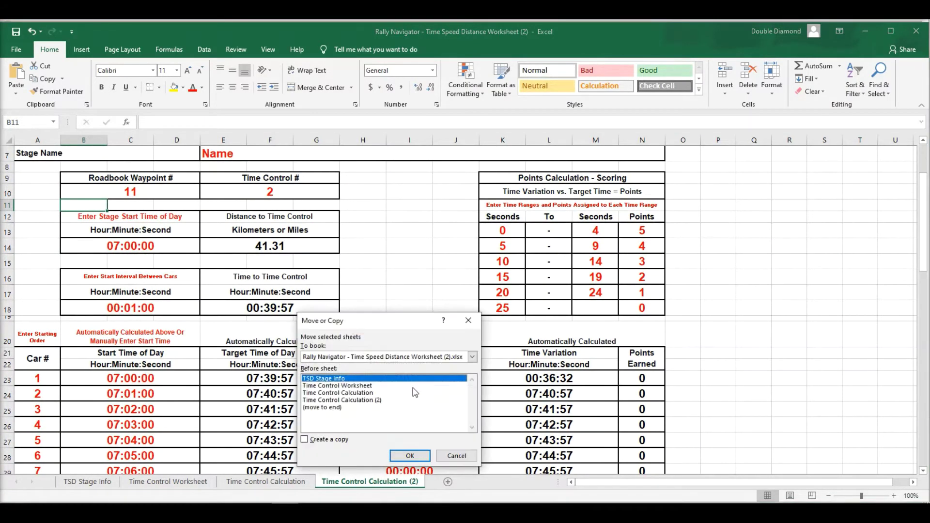
click(330, 408)
click(305, 440)
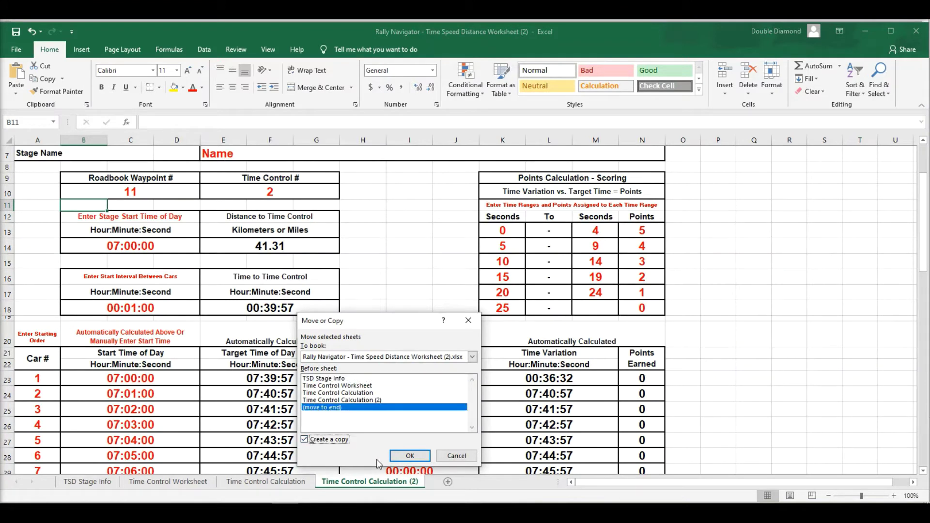
click(409, 456)
On the Time Control Calculation (3) sheet, set the time control number to 3 and the roadbook waypoint number to 18.
click(270, 192)
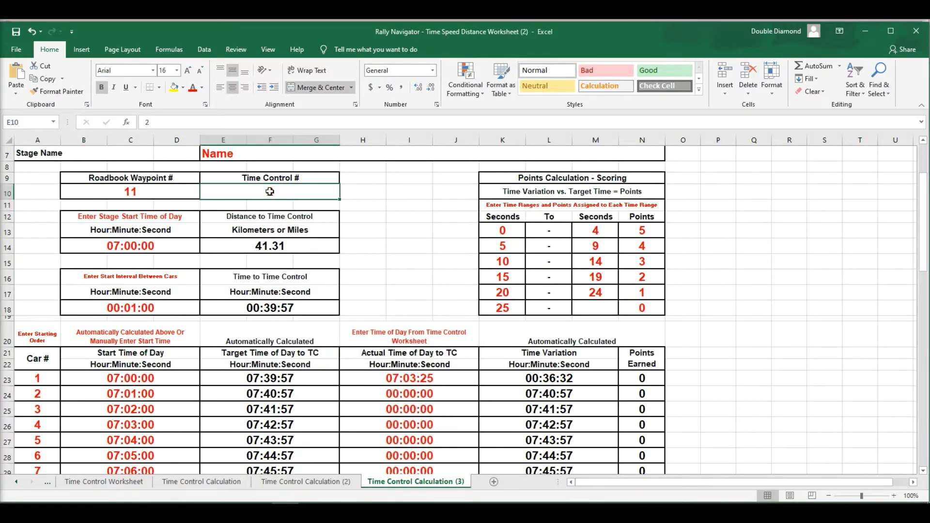
text(3)
click(136, 194)
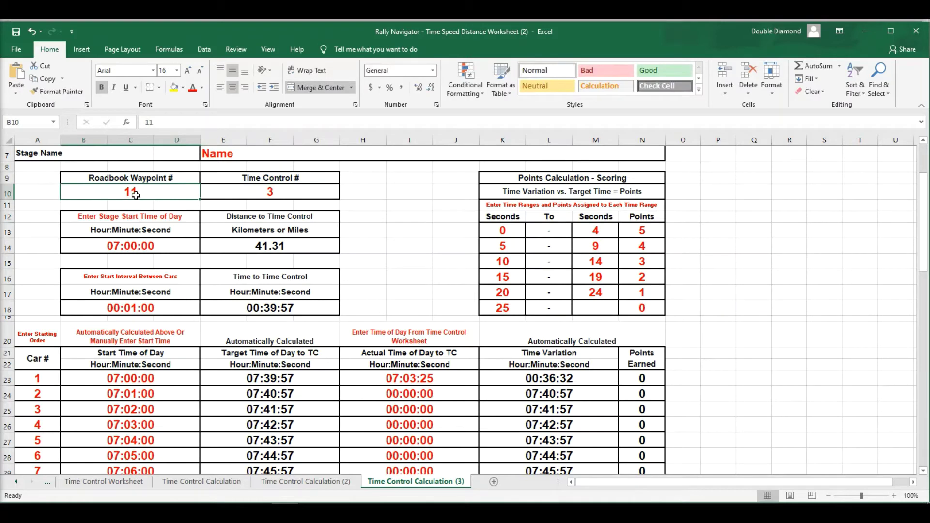
text(23)
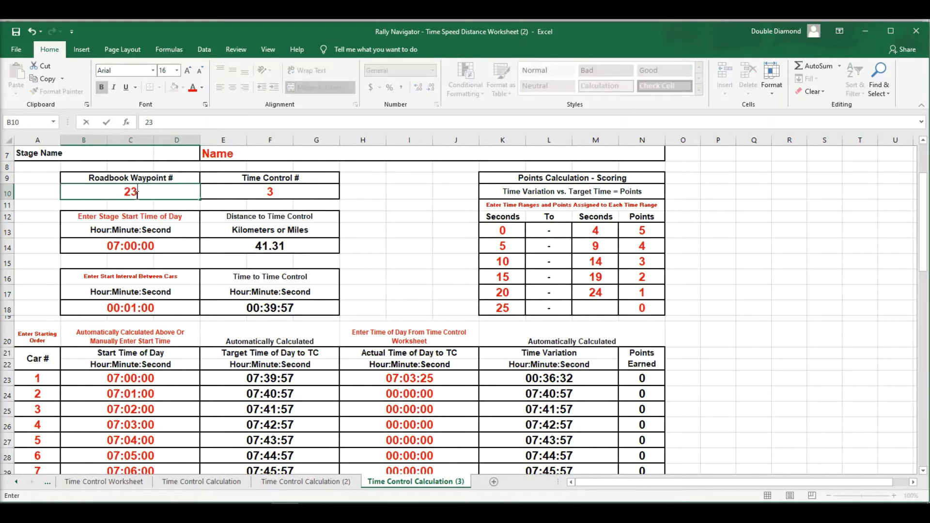
click(137, 194)
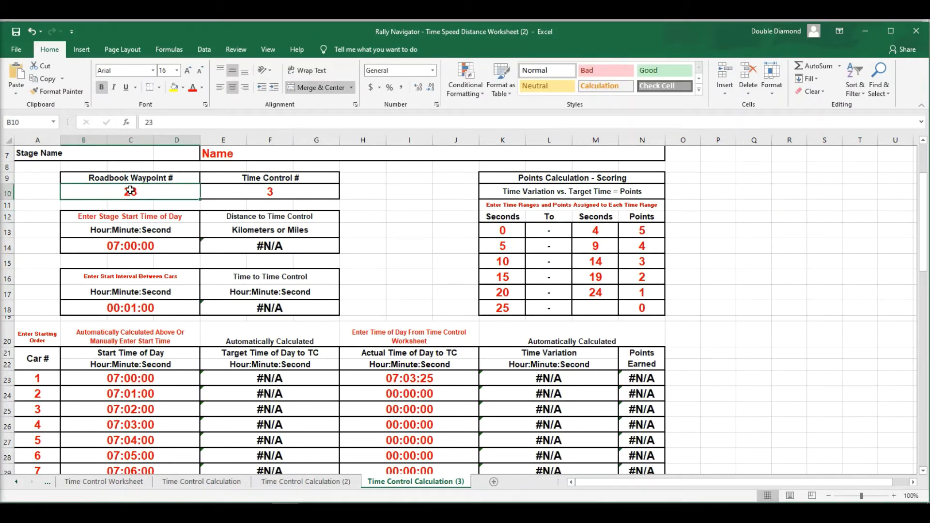
text(8)
key(Return)
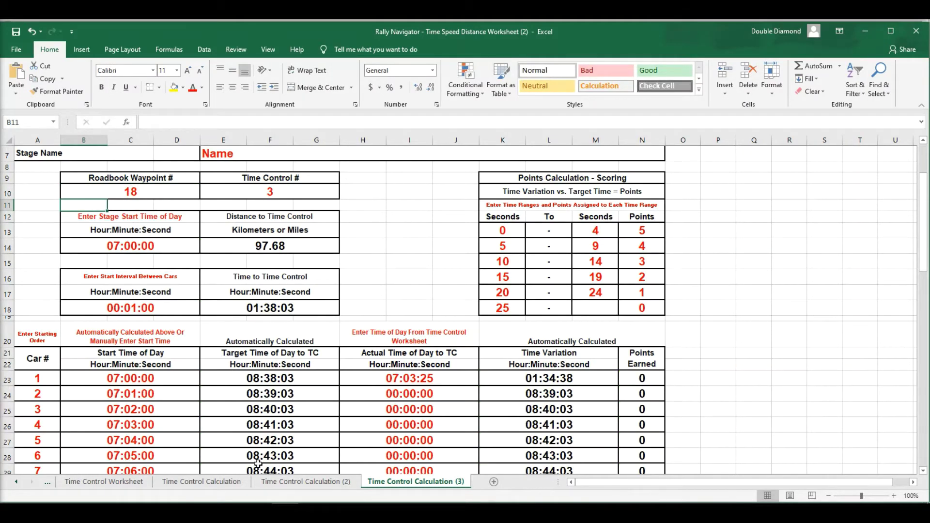
Compare the waypoint, distance and target times across the three calculation sheets, and review the Time Control Worksheet's car time table.
click(213, 482)
scroll(222, 433, up, 3)
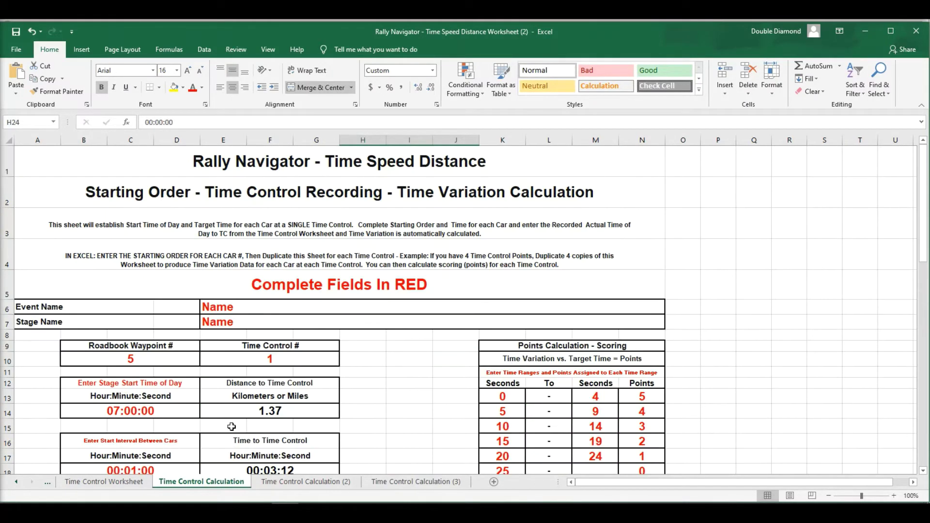
click(289, 482)
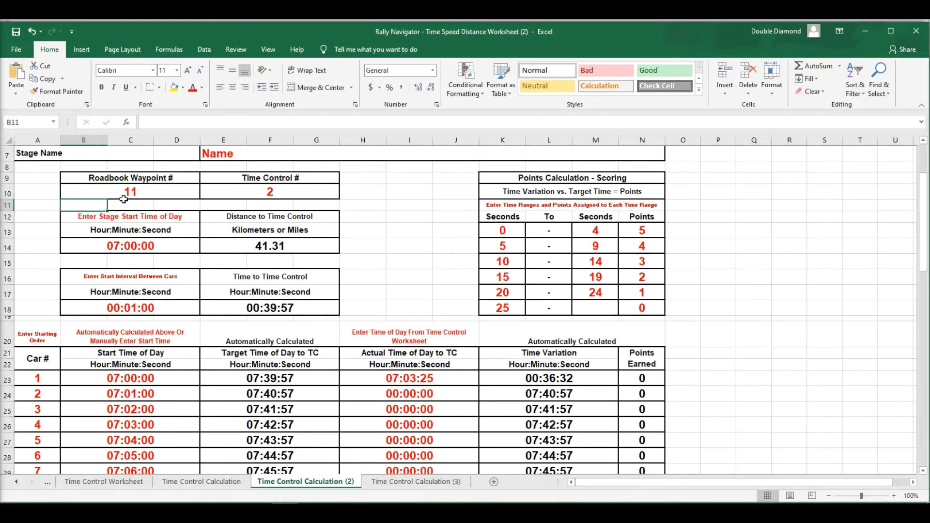
click(416, 483)
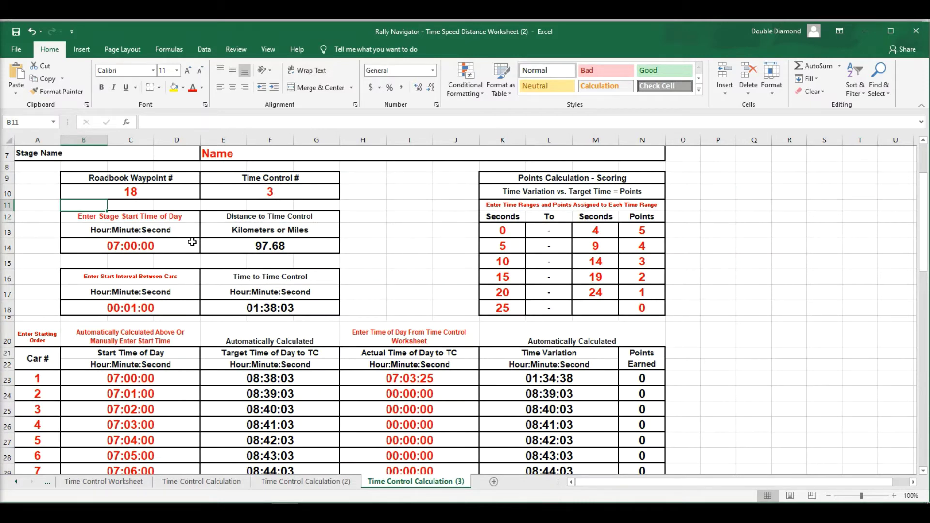
click(219, 482)
scroll(266, 340, down, 2)
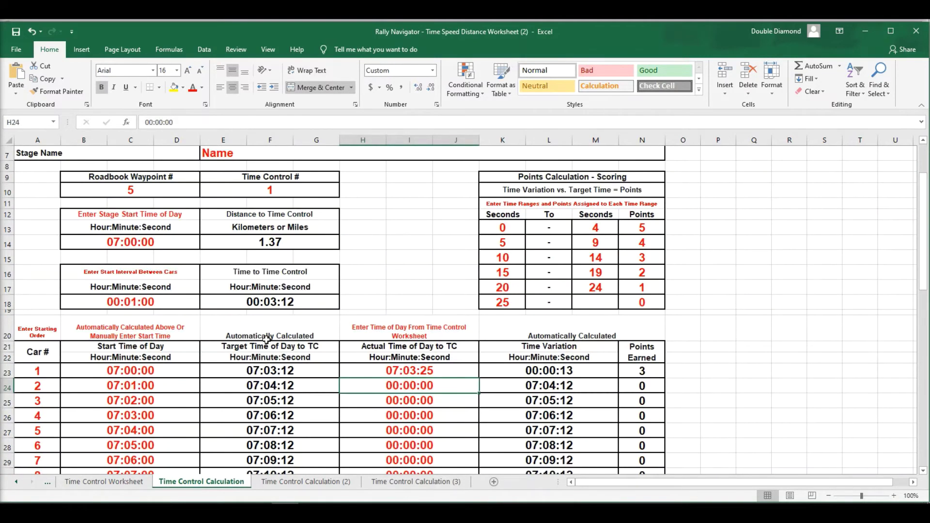
click(120, 485)
scroll(174, 295, down, 2)
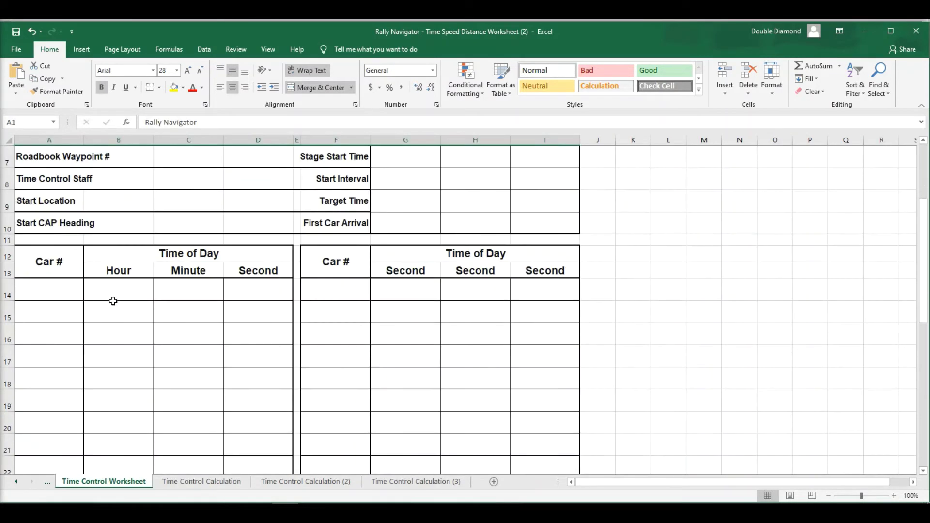
On the Time Control Calculation sheet, enter 7:04:22 as car 2's actual time of day to the time control.
click(200, 482)
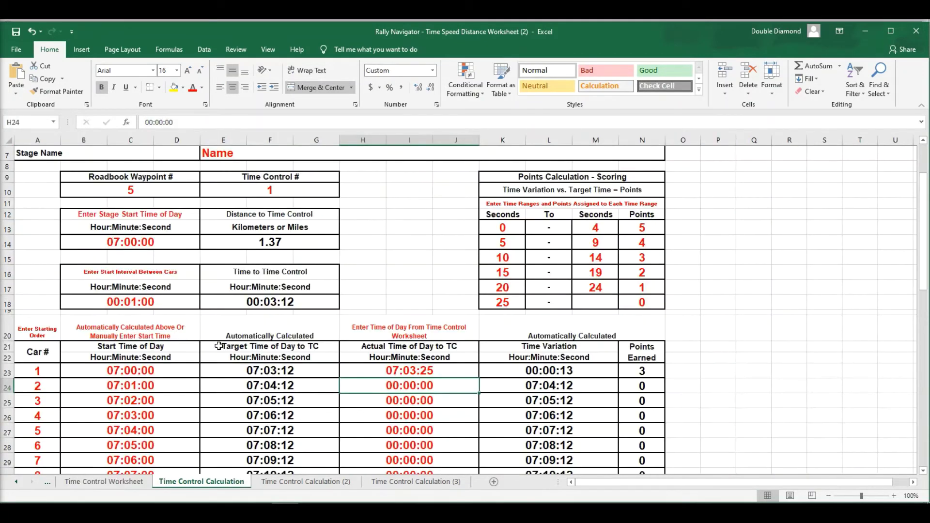
scroll(203, 308, down, 4)
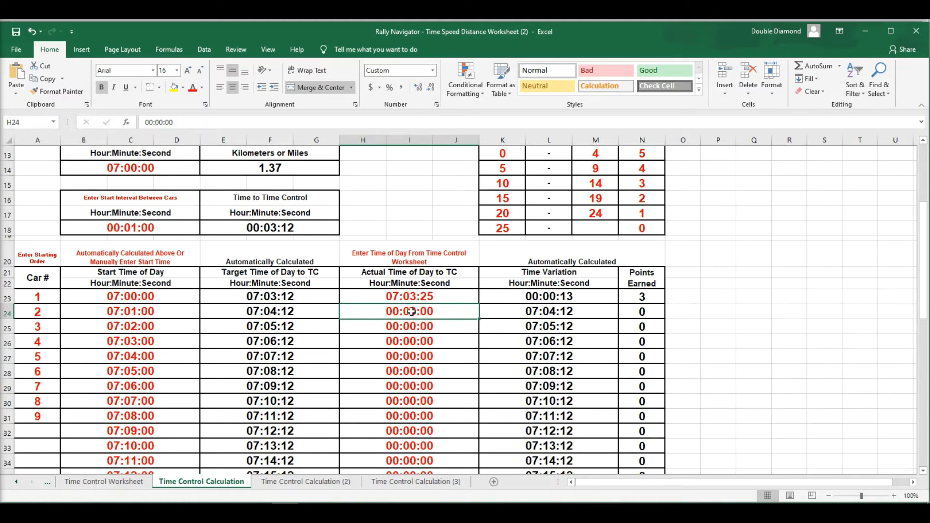
text(7)
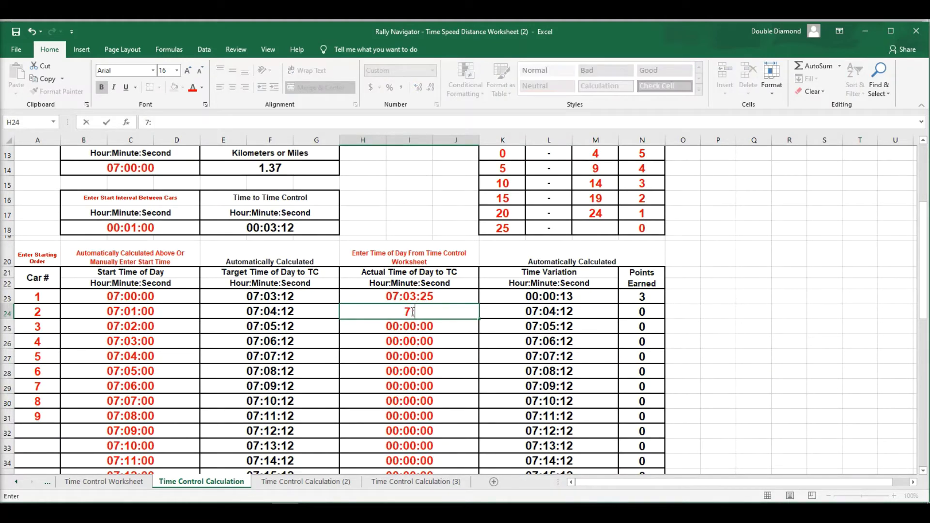
text(:04:22)
key(Return)
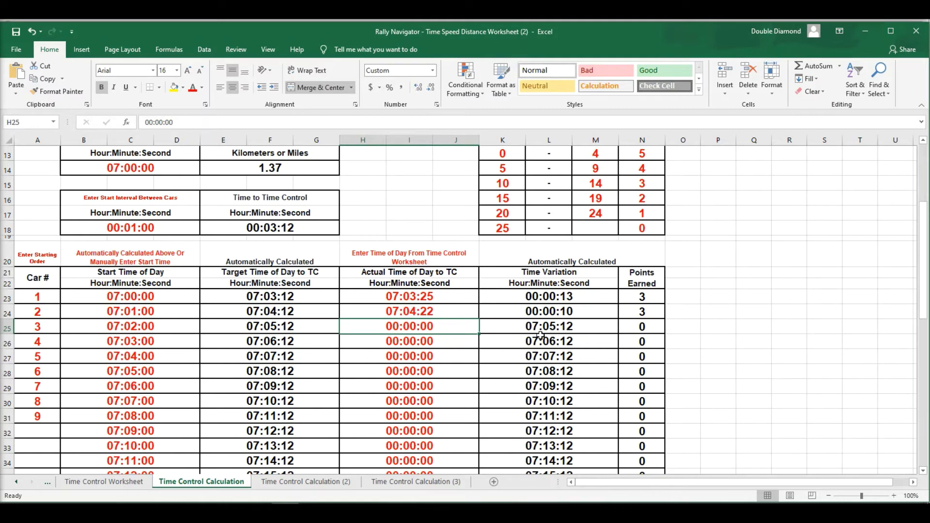
Review each car's actual time, time variation and points earned on the Time Control Calculation sheet against the scoring ranges.
scroll(415, 385, down, 1)
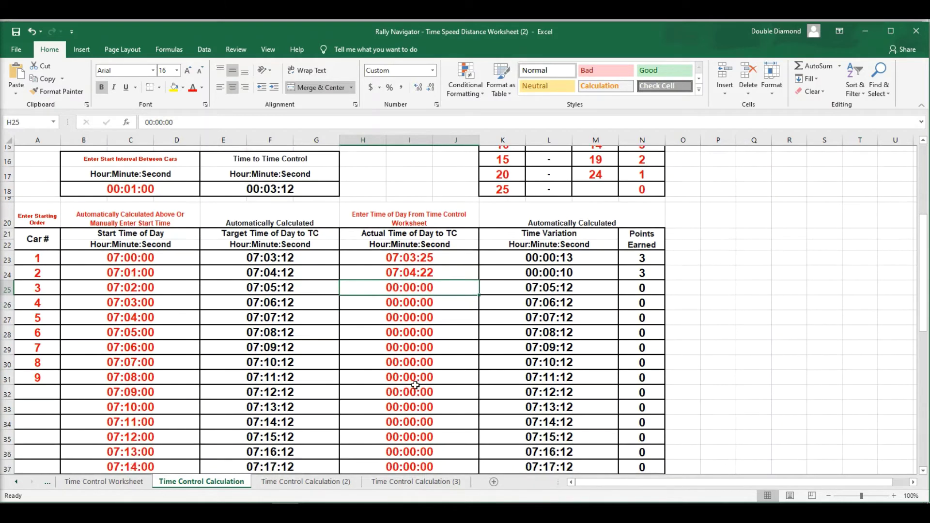
scroll(427, 383, up, 1)
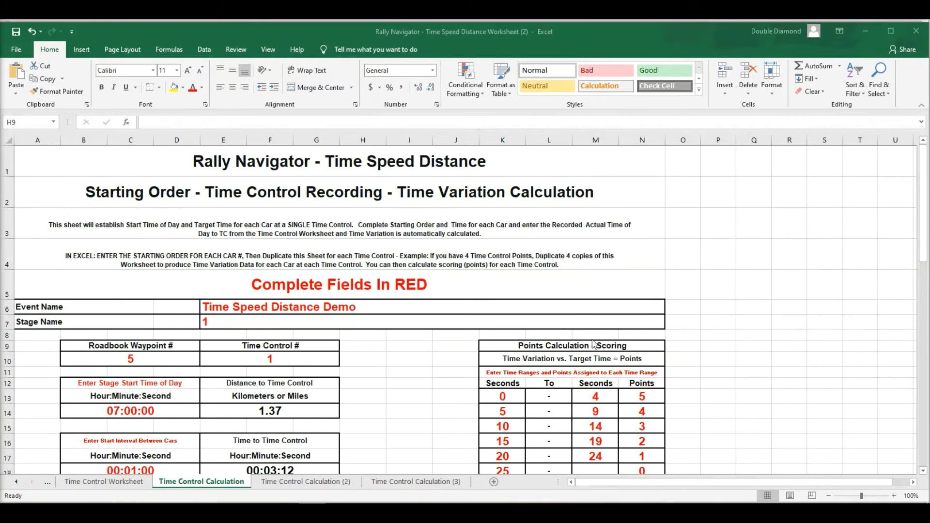
scroll(594, 344, down, 2)
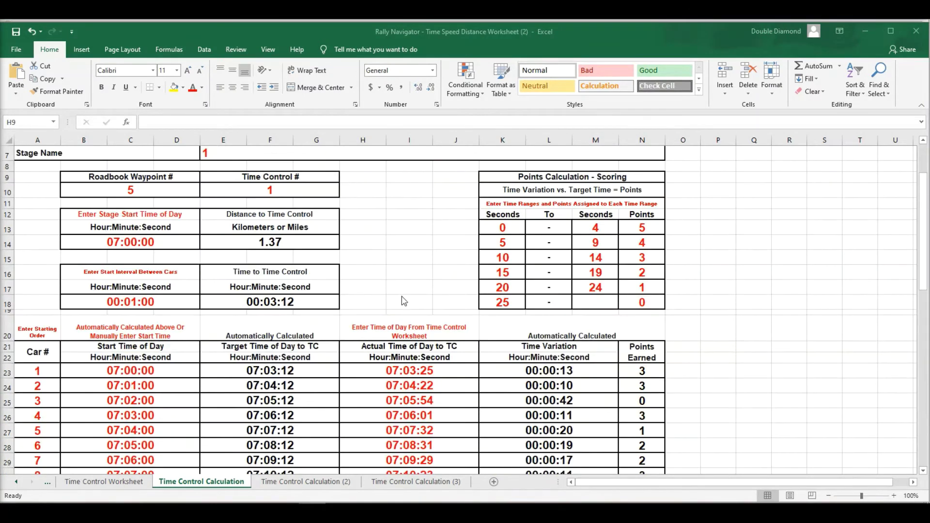
scroll(346, 340, down, 1)
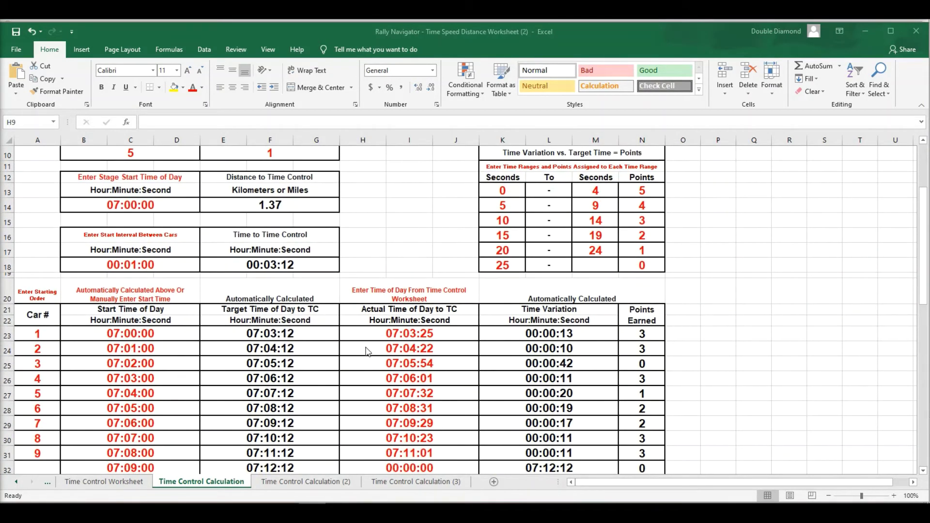
scroll(367, 351, down, 1)
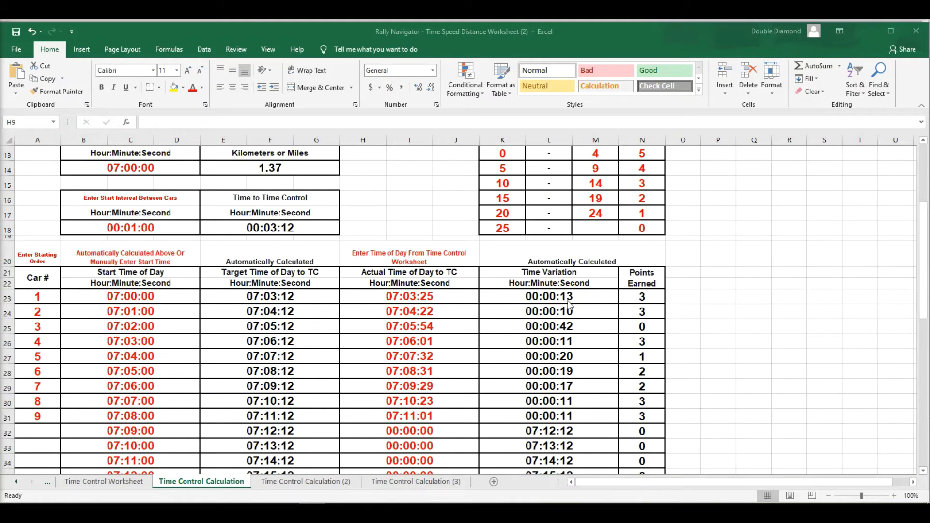
scroll(648, 304, up, 1)
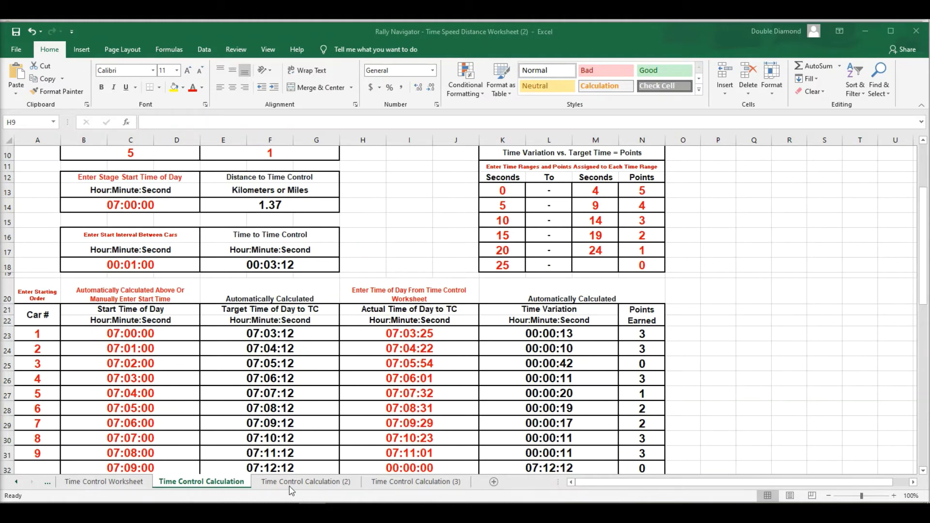
scroll(329, 420, up, 3)
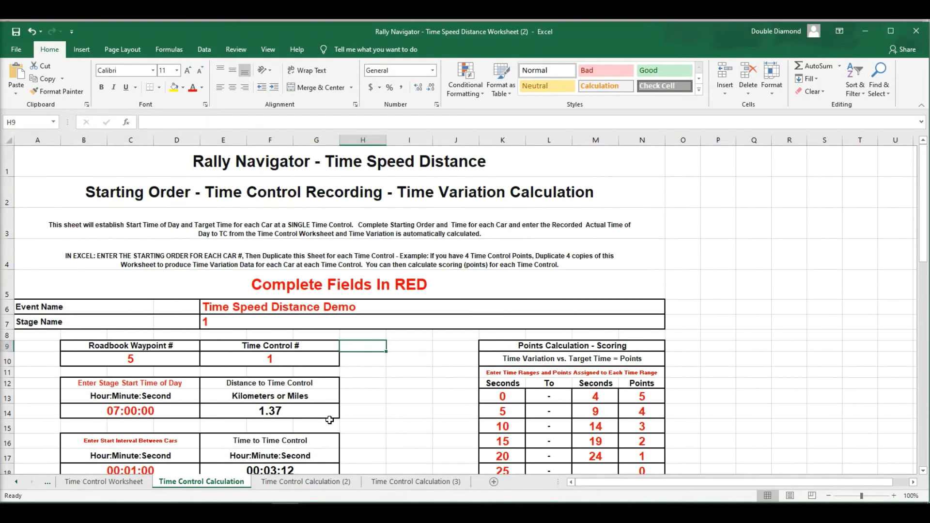
Compare the scoring ranges, target times, time variations and points earned by each car across the three calculation sheets.
key(ctrl+Page_Down)
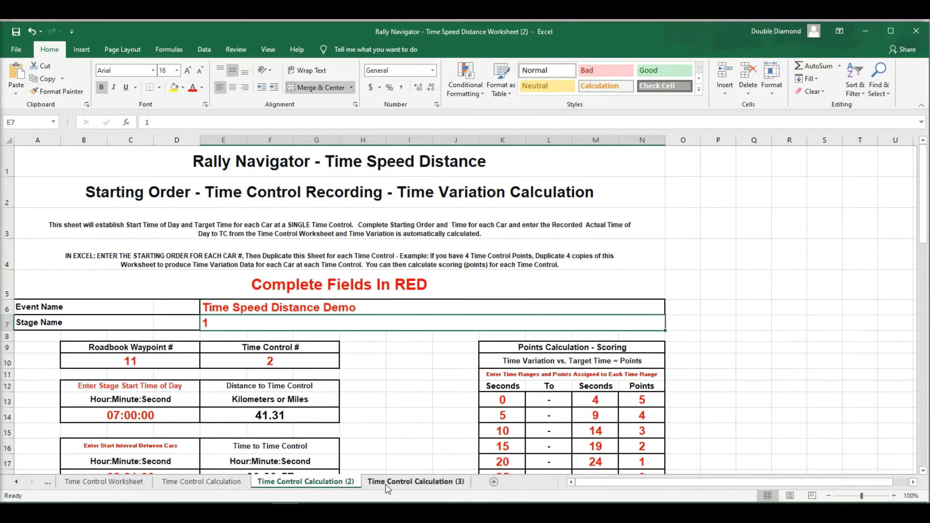
click(386, 482)
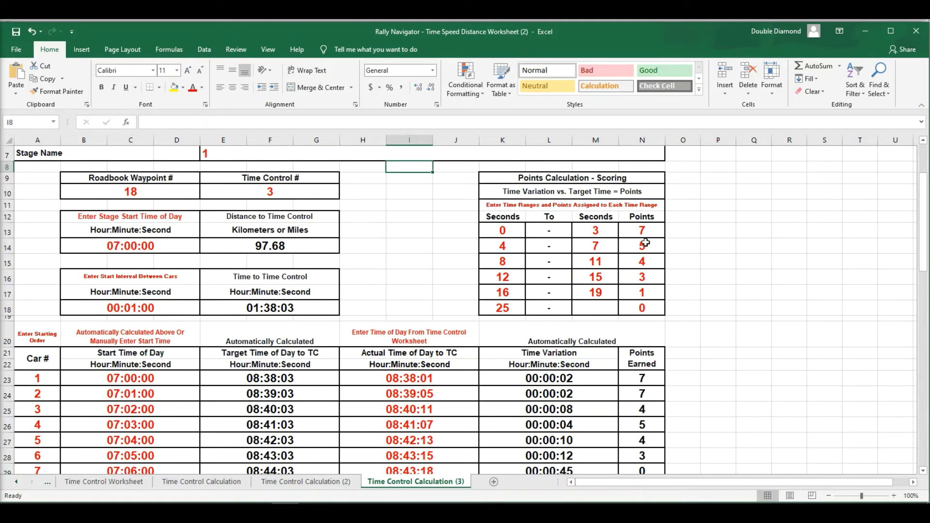
scroll(658, 423, down, 1)
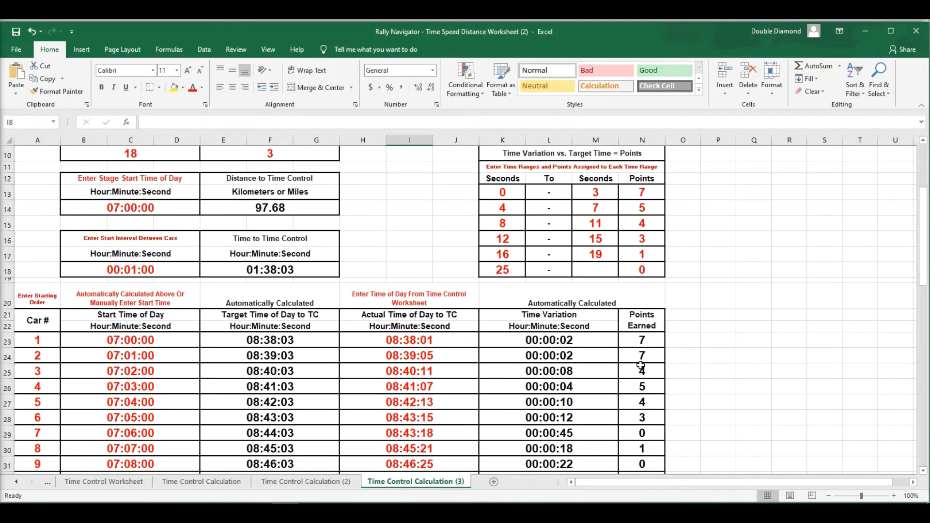
click(310, 481)
scroll(677, 345, down, 2)
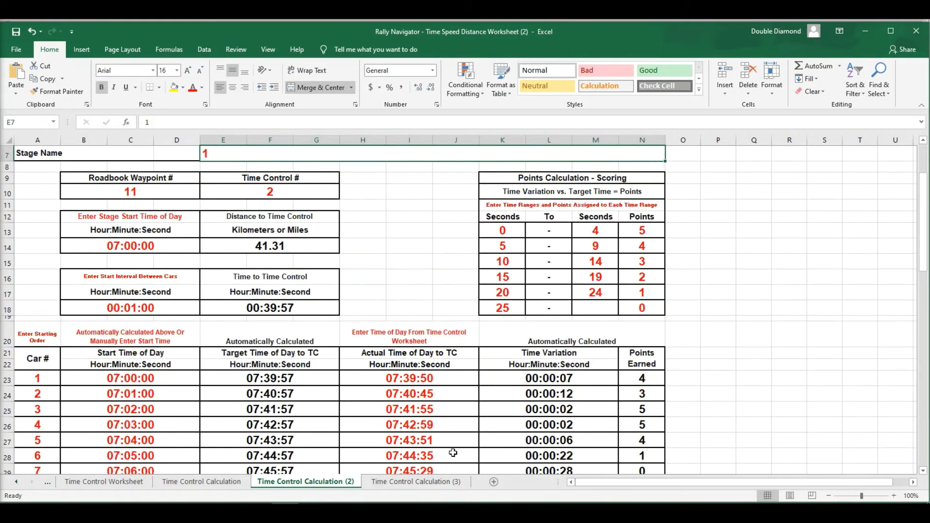
click(405, 482)
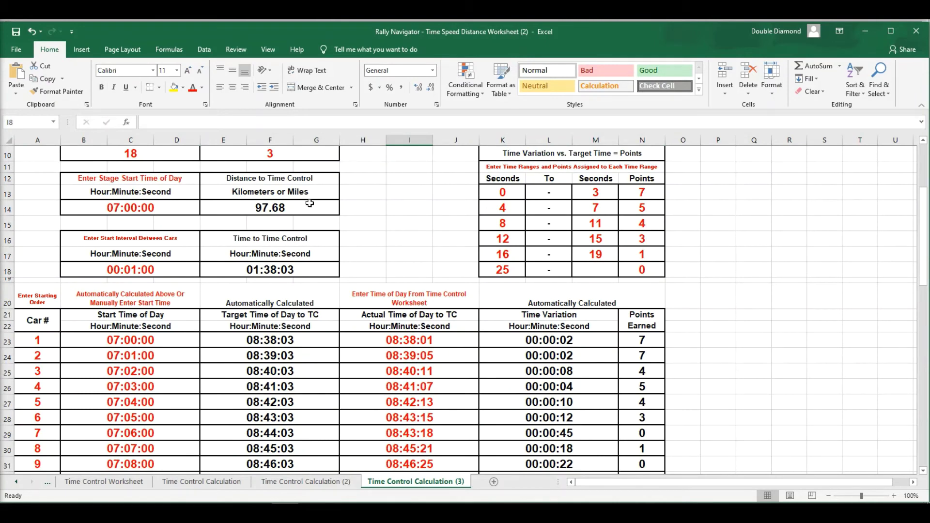
scroll(310, 203, up, 3)
scroll(289, 330, down, 2)
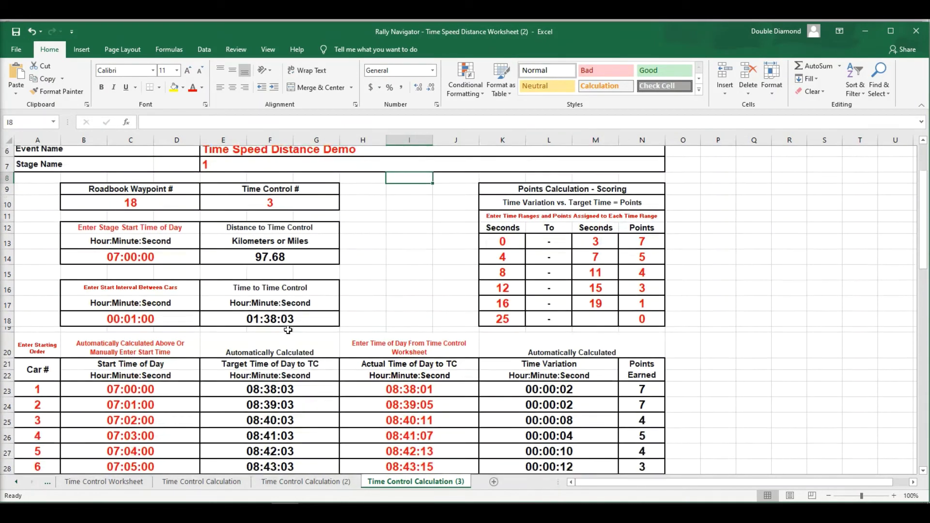
scroll(288, 330, down, 1)
scroll(288, 330, down, 2)
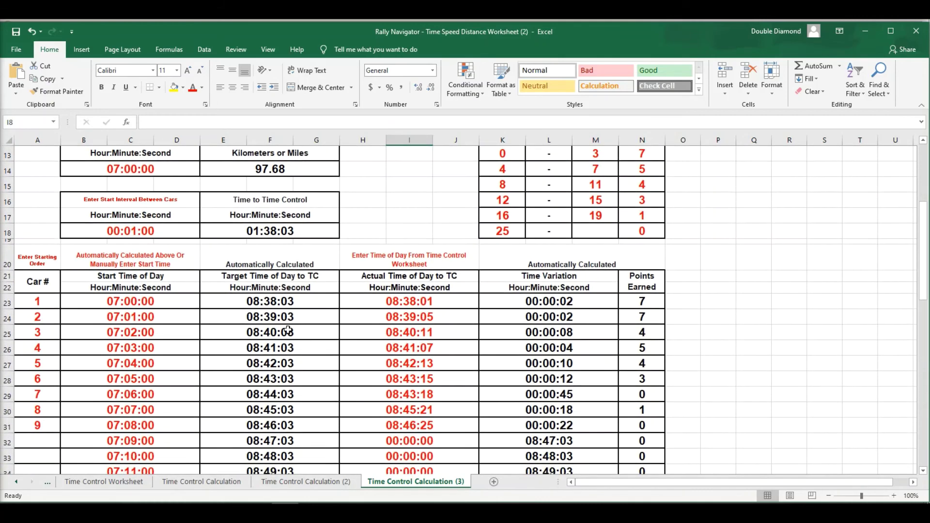
click(196, 482)
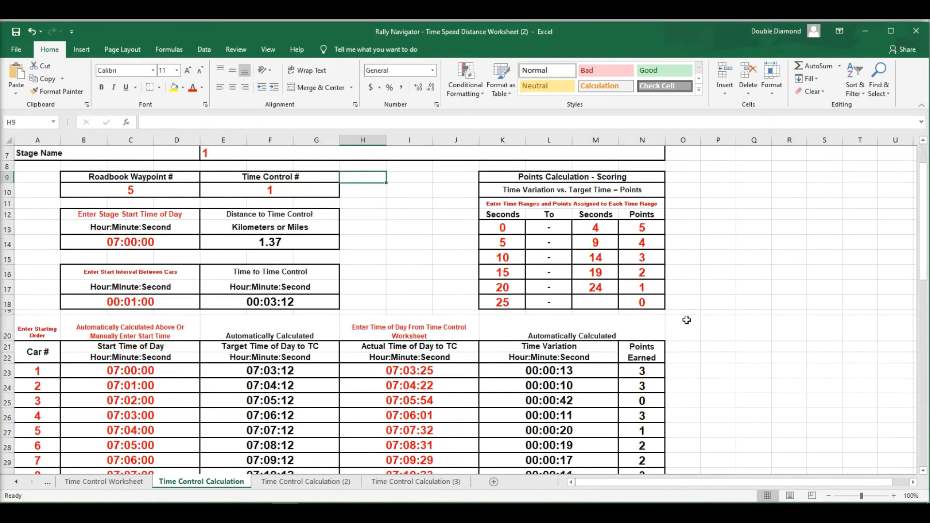
scroll(659, 323, down, 2)
scroll(722, 324, down, 1)
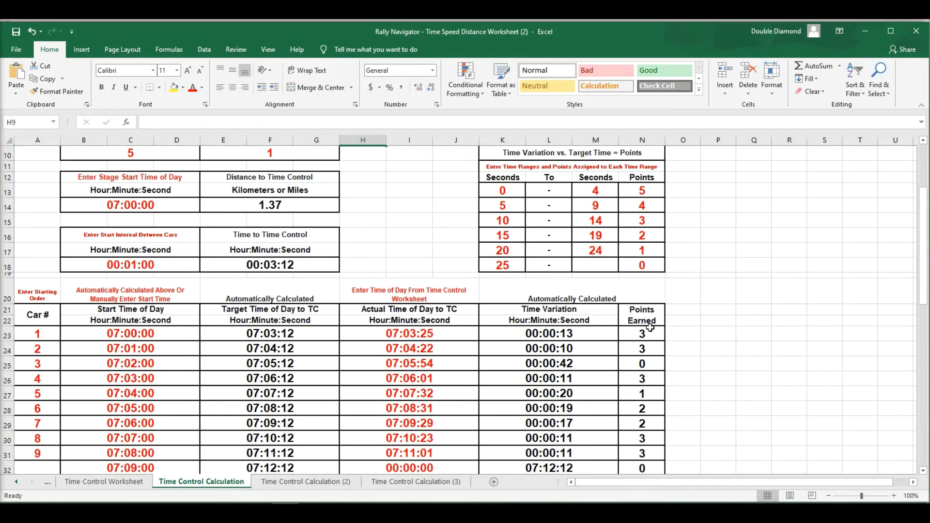
scroll(650, 328, down, 1)
click(274, 487)
key(ctrl+Page_Down)
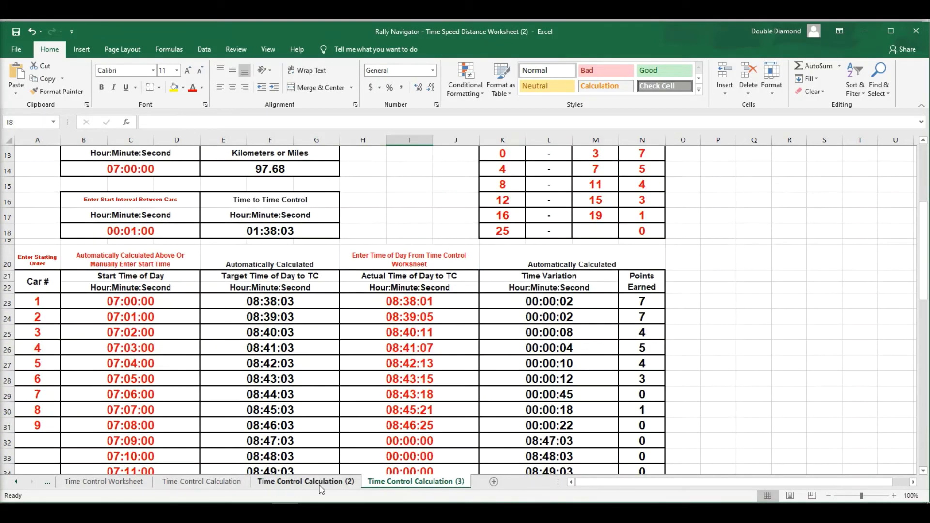
Copy the nine cars' points earned from Time Control Calculation (2) and paste them as values at O23 on the Time Control Calculation sheet.
click(305, 484)
scroll(685, 301, down, 2)
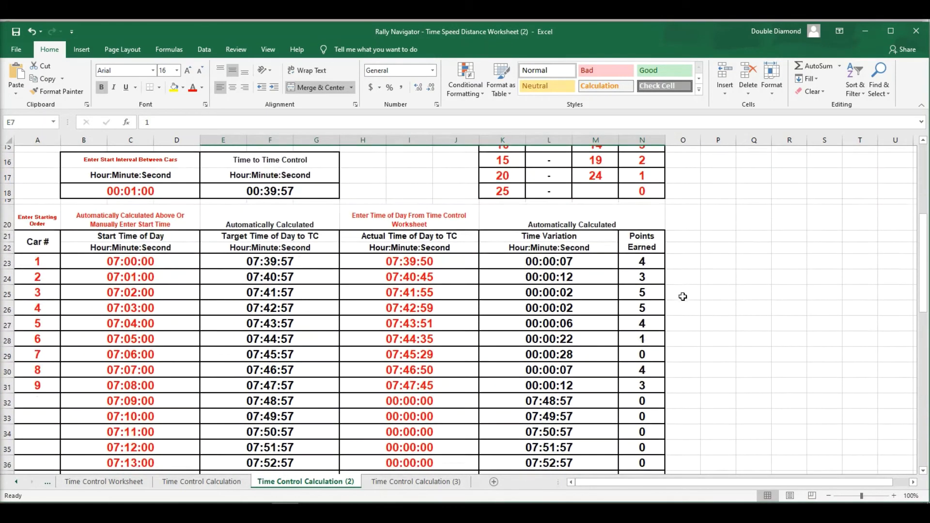
drag(645, 254, 644, 381)
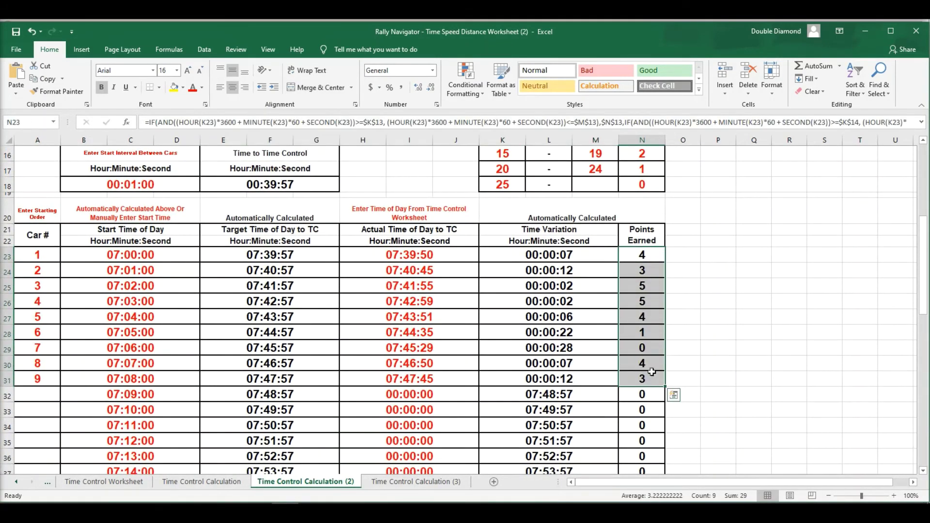
right_click(645, 256)
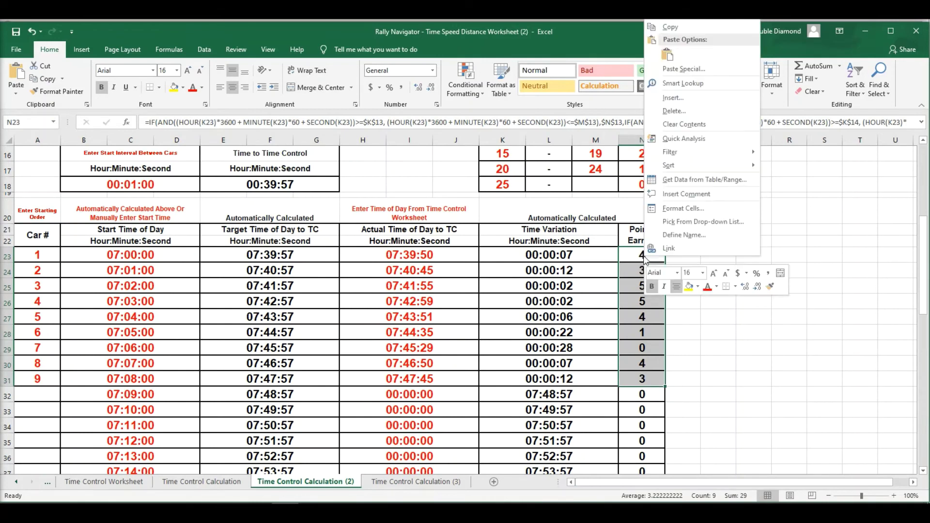
click(671, 28)
click(201, 482)
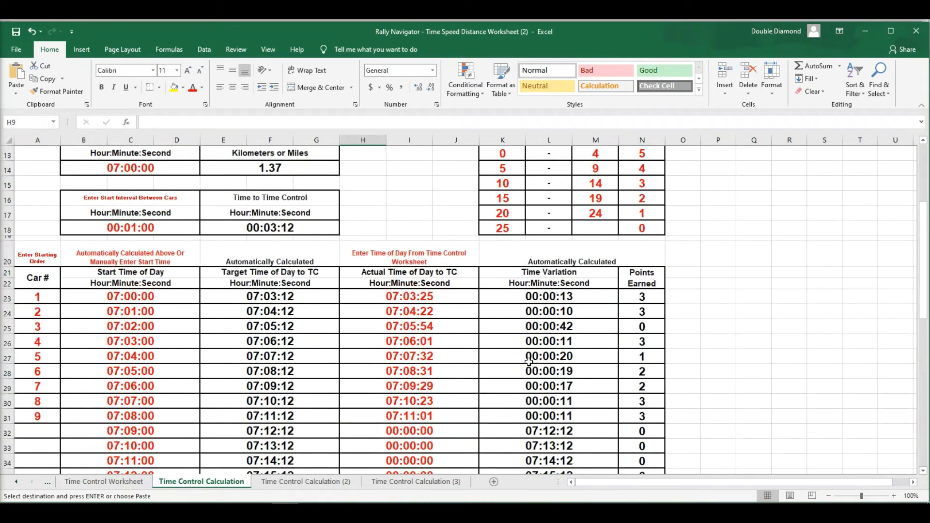
click(683, 304)
right_click(681, 301)
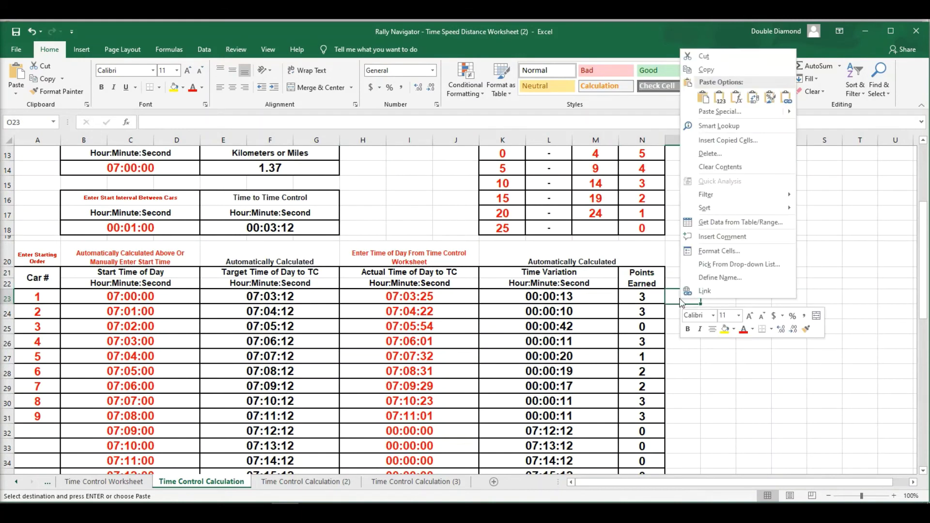
click(718, 103)
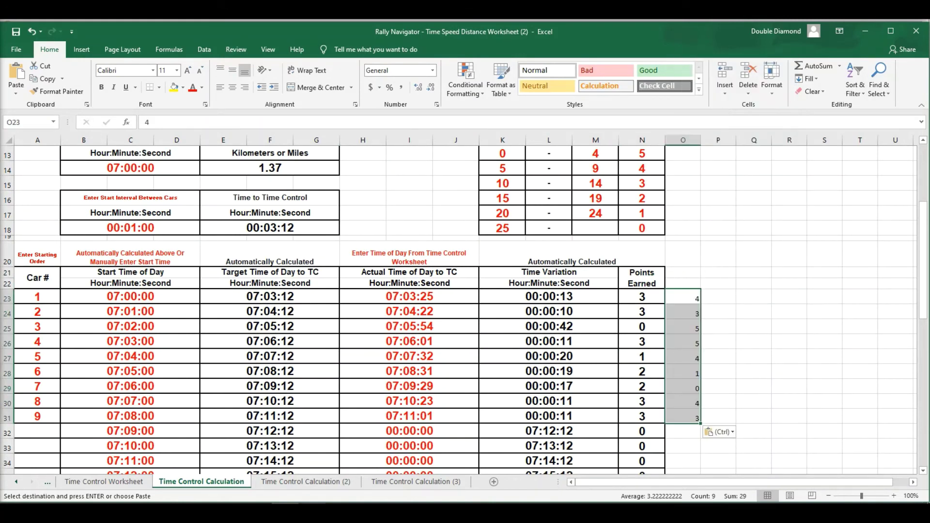
Copy the nine cars' points earned from Time Control Calculation (3) and paste them as values at P23 on the Time Control Calculation sheet.
click(416, 482)
drag(637, 302, 642, 425)
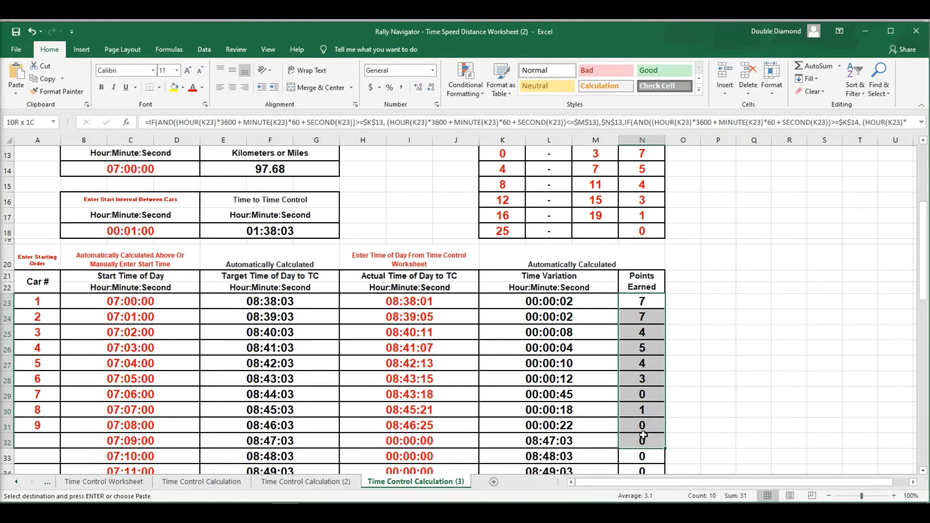
key(ctrl+v)
right_click(644, 304)
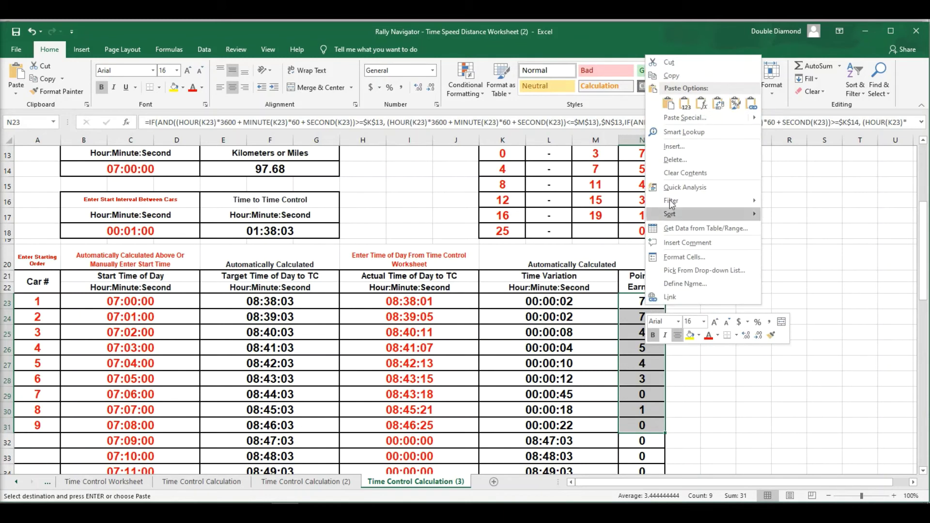
click(660, 73)
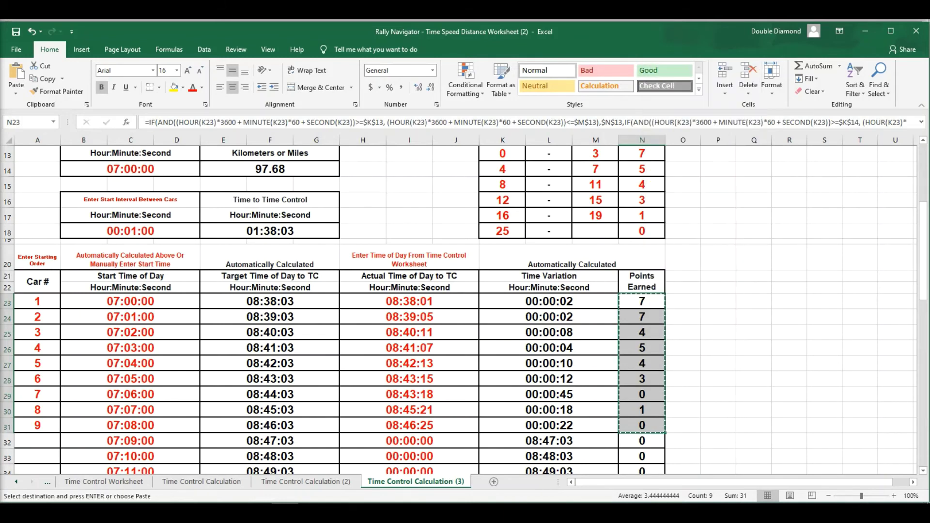
click(228, 483)
key(ctrl+v)
click(719, 297)
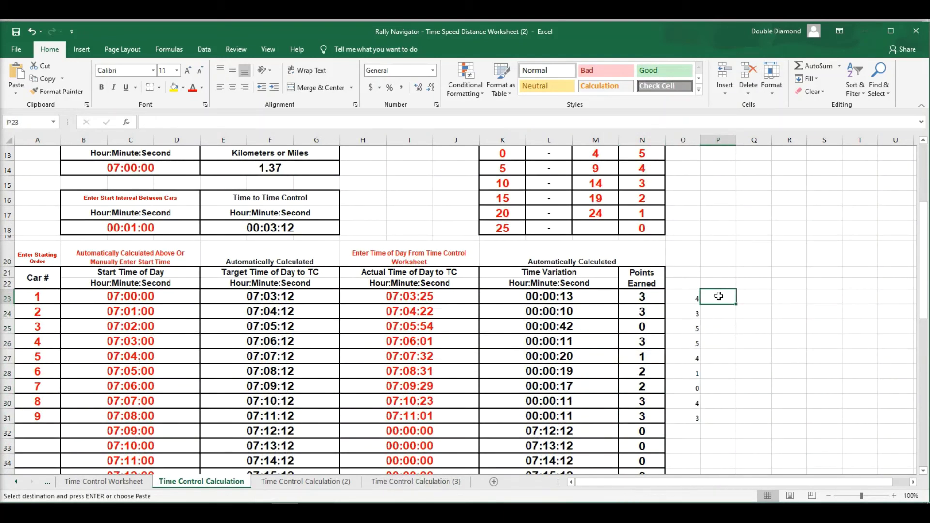
right_click(719, 296)
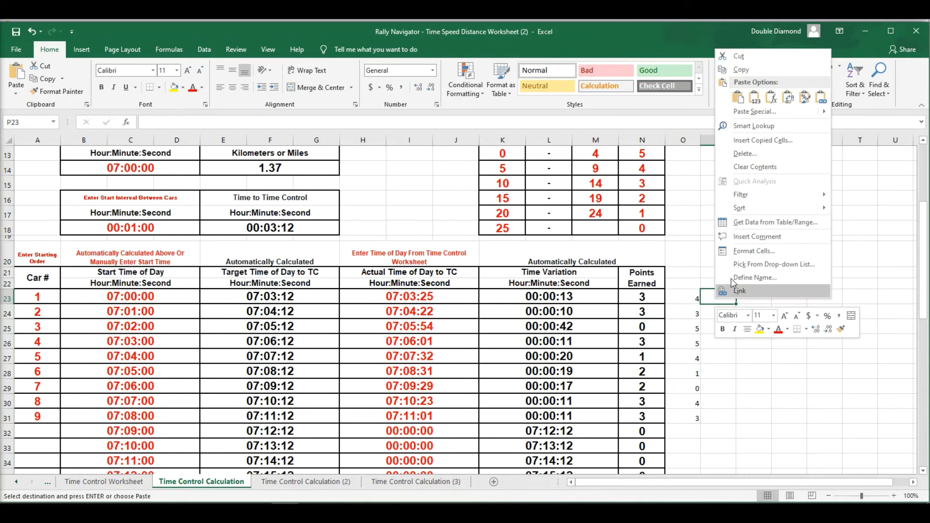
click(753, 99)
click(819, 384)
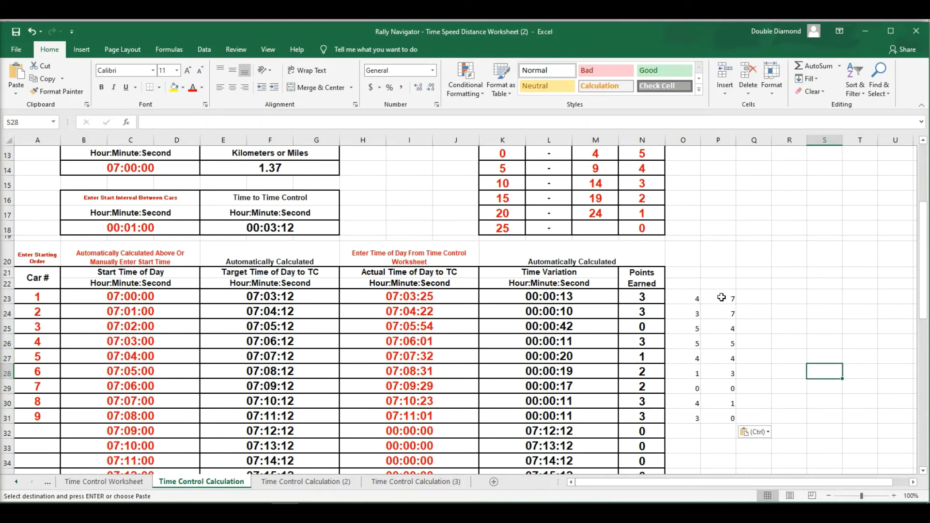
Total car 1's points from the three time controls in Q23 with AutoSum over N23:P23.
drag(722, 298, 645, 297)
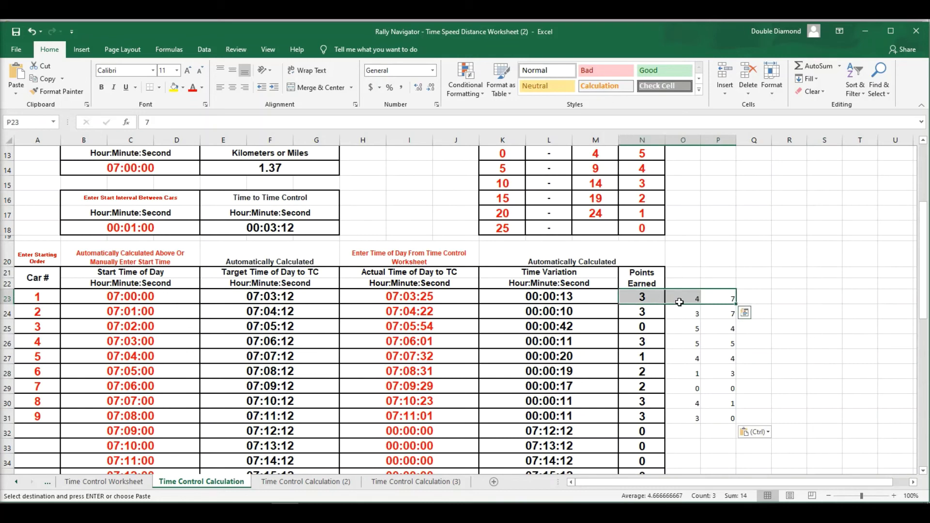
click(815, 66)
click(824, 329)
click(765, 299)
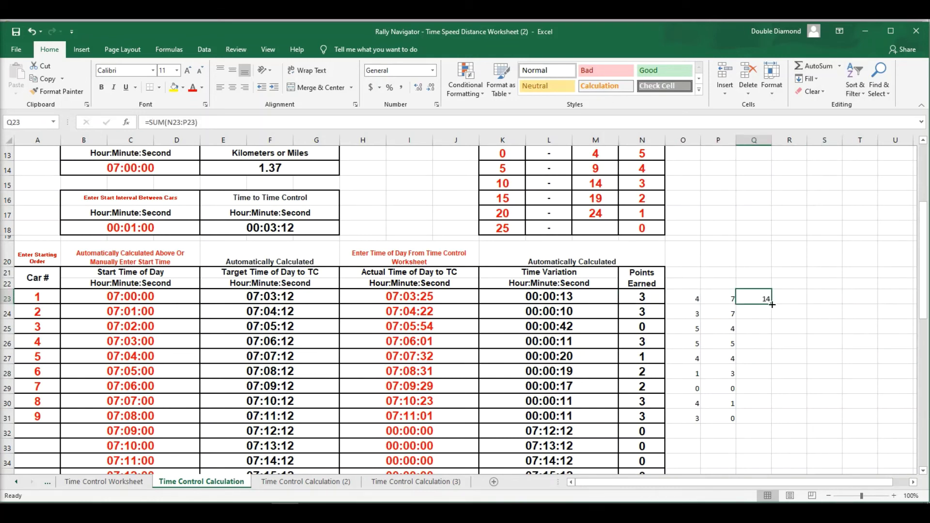
Fill the Q23 points total down to Q31 and copy the formatting of the Points Earned cell N23 onto O23:Q31.
drag(772, 304, 764, 424)
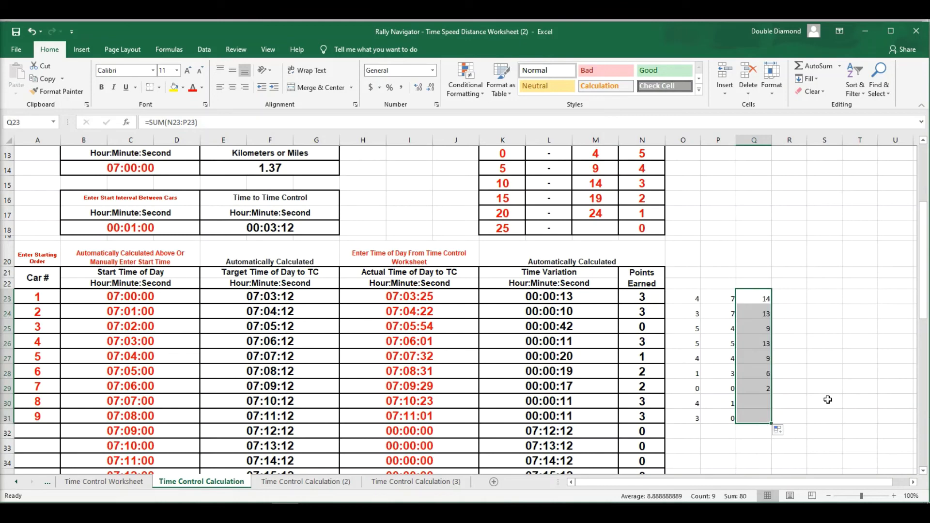
click(836, 386)
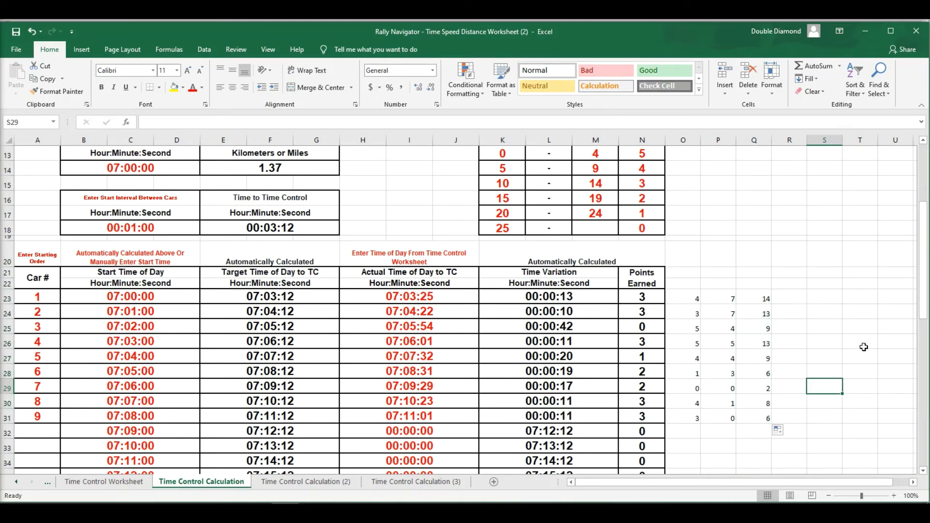
click(642, 297)
click(56, 91)
drag(690, 297, 765, 421)
click(853, 391)
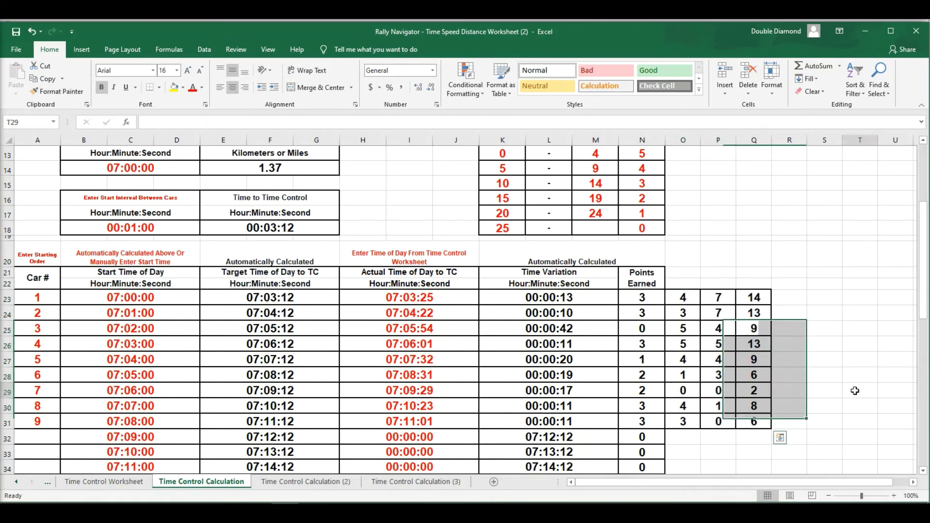
Highlight the nine cars' point totals in Q23:Q31 with a yellow fill.
drag(754, 296, 751, 421)
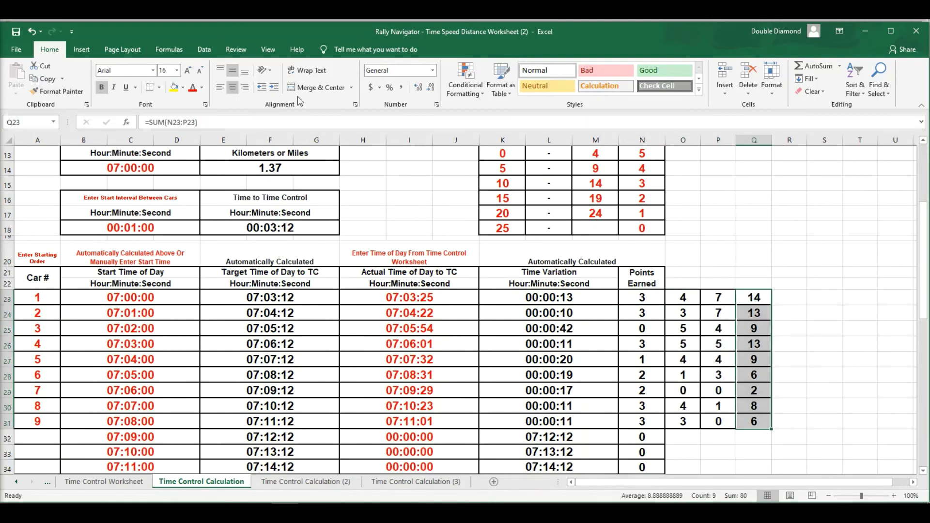
click(174, 87)
drag(824, 298, 827, 300)
click(827, 300)
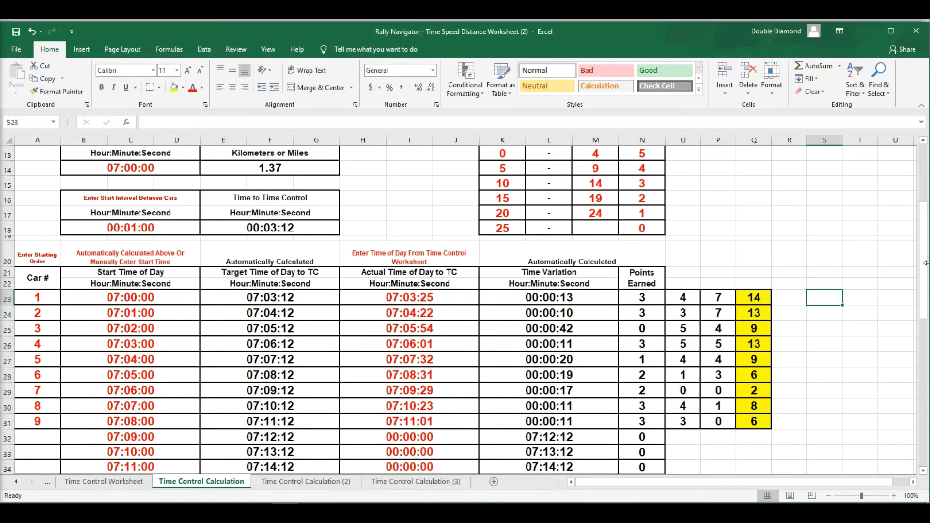
Label the added score columns in row 22 with 2 in O22, 3 in P22 and Points in Q22.
drag(926, 267, 925, 289)
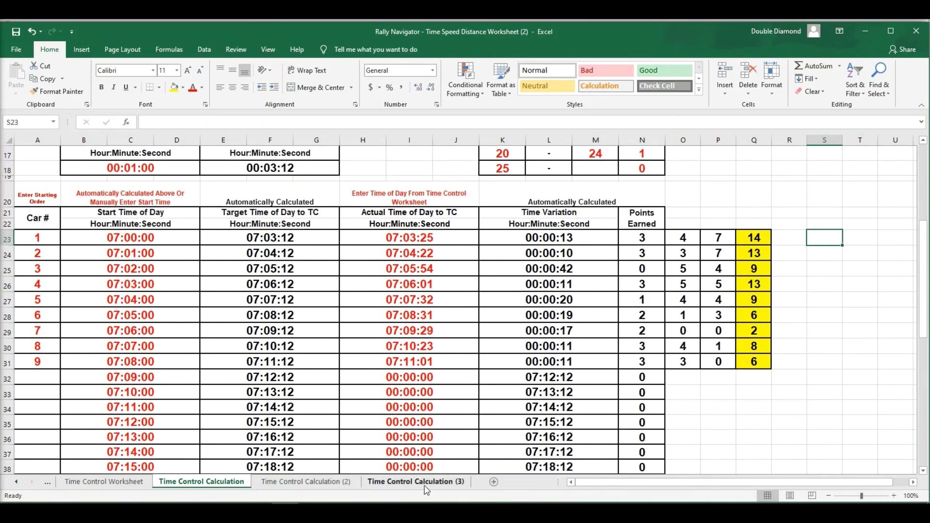
click(688, 226)
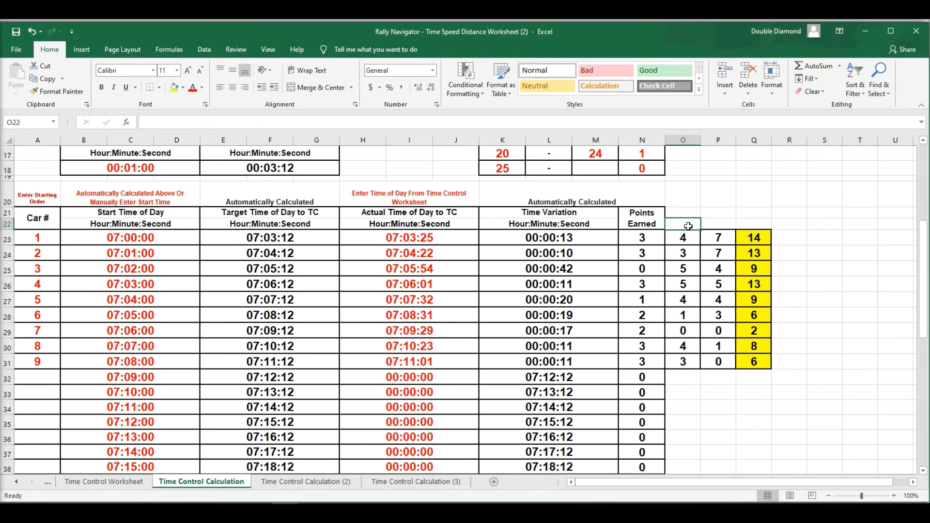
text(2)
key(Tab)
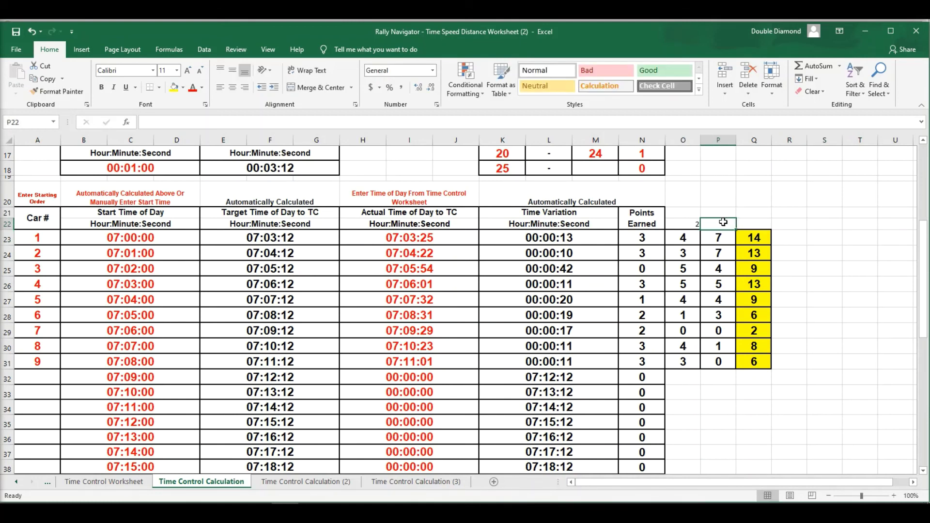
text(3)
click(753, 224)
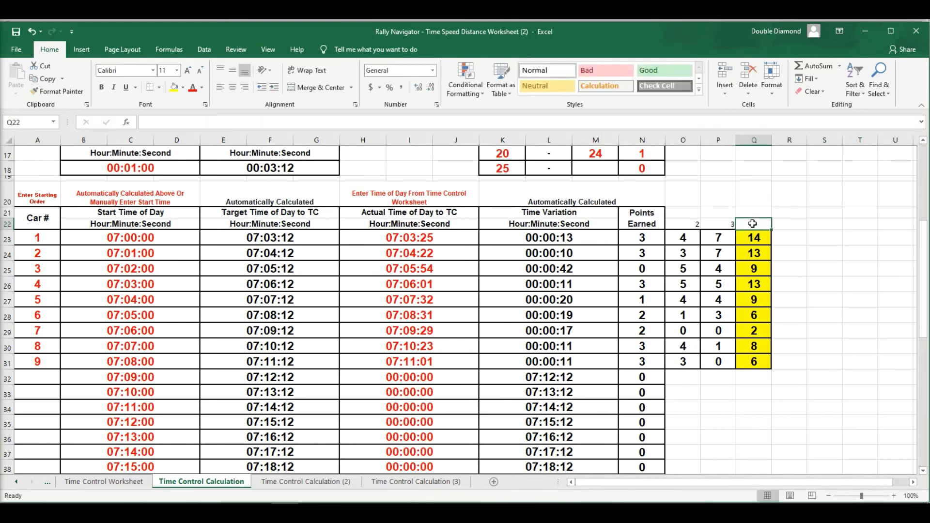
text(Po)
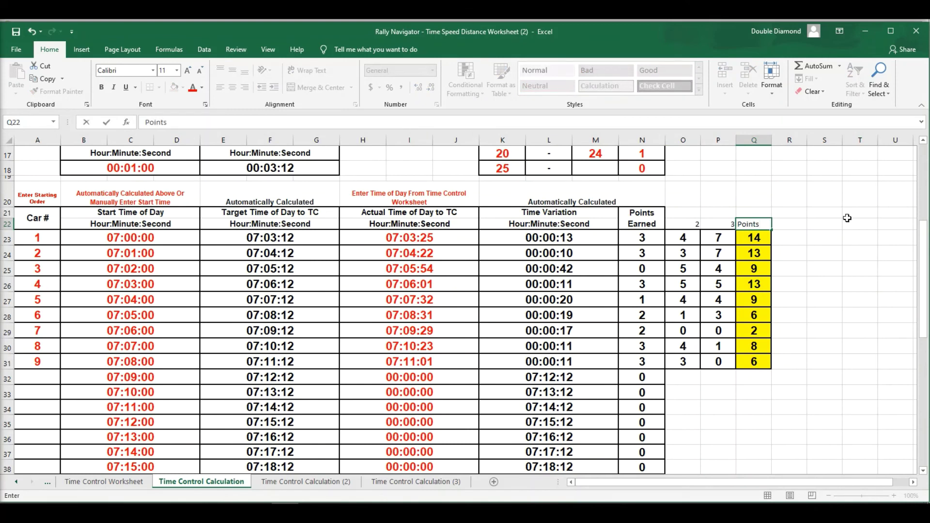
text(ints)
click(818, 245)
Centre and bold the column labels in O22:Q22.
drag(676, 221, 735, 226)
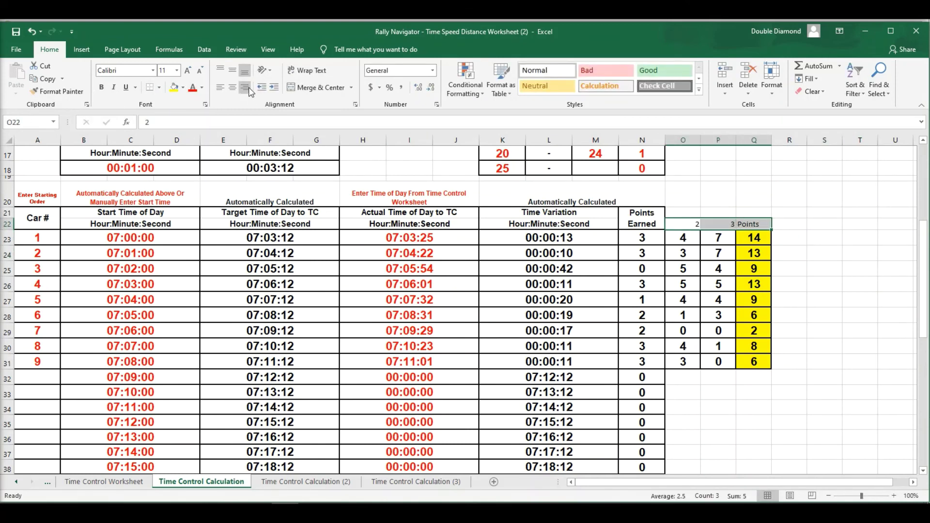
click(232, 88)
click(101, 87)
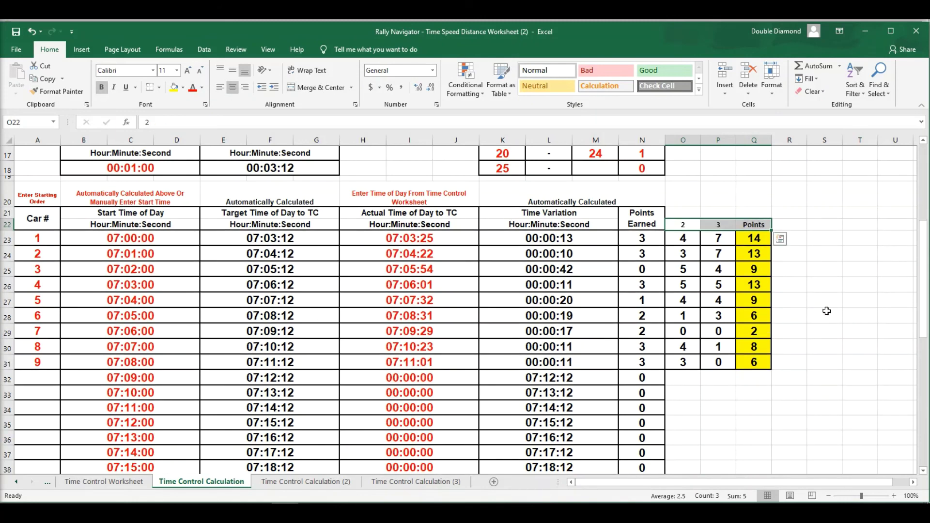
click(826, 312)
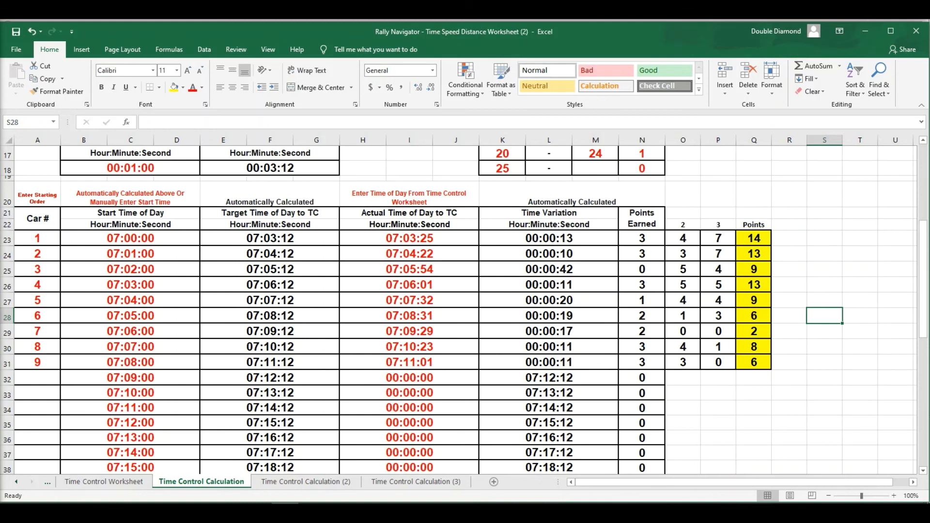
Switch to the Rally Navigator website and review its Time Speed Distance rally page.
scroll(527, 318, up, 5)
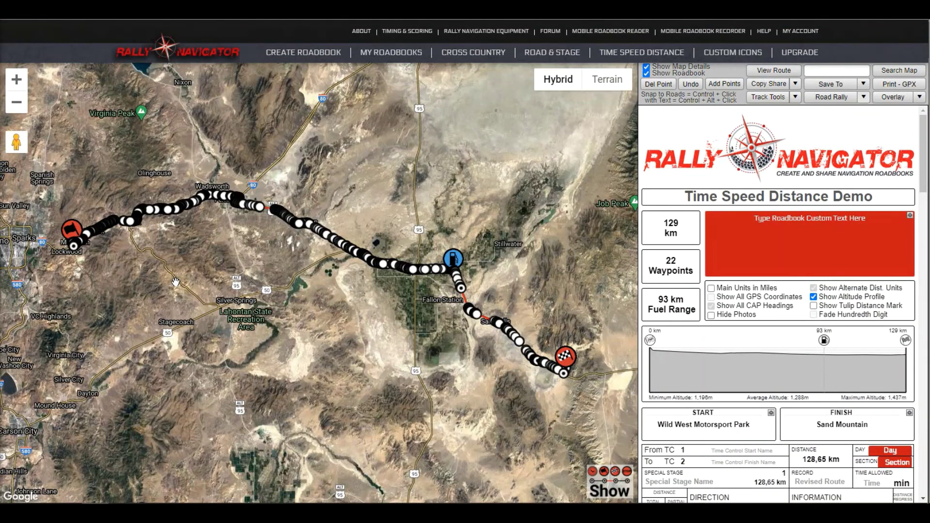
click(460, 288)
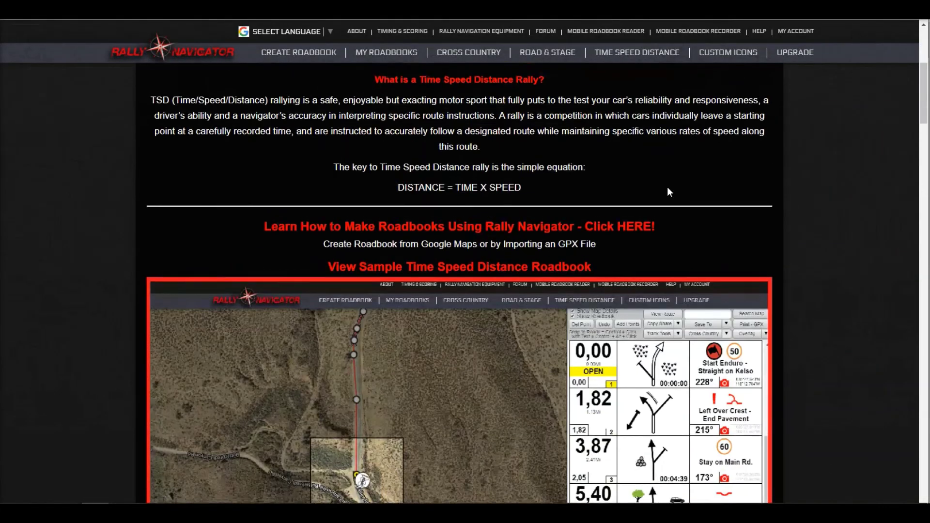
scroll(669, 191, up, 15)
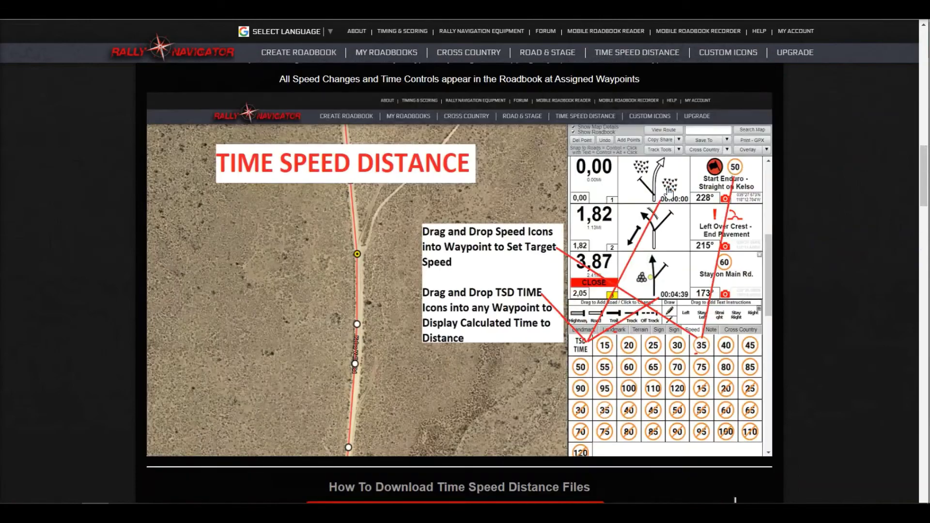
scroll(324, 364, up, 6)
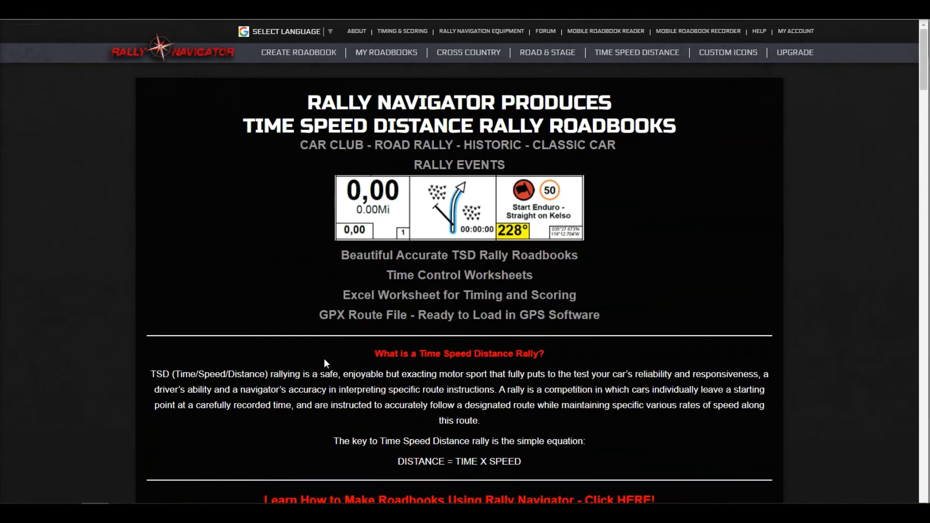